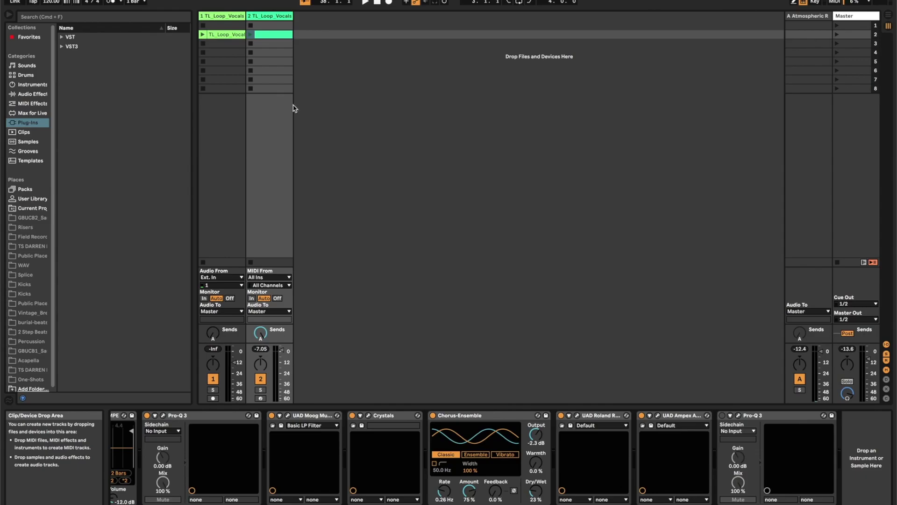
Audition the original vocal loop, then stop the processed second track's clip
click(205, 35)
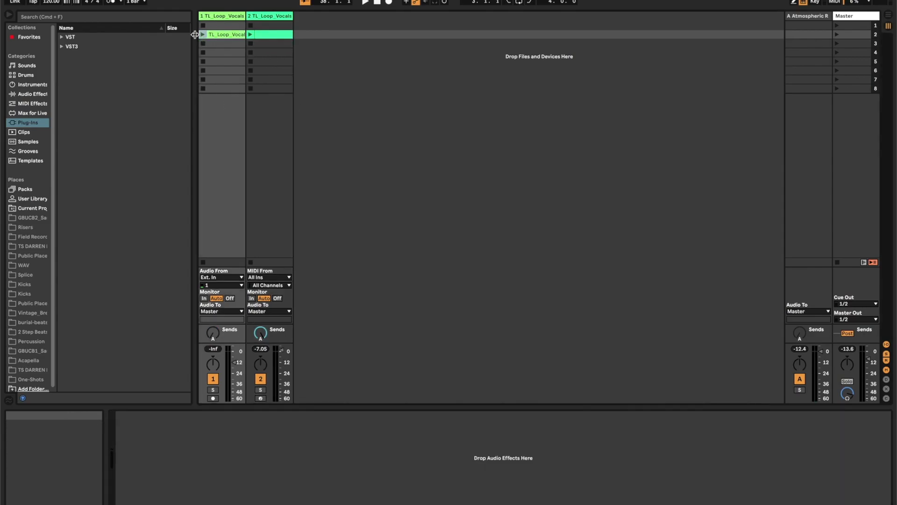
click(203, 35)
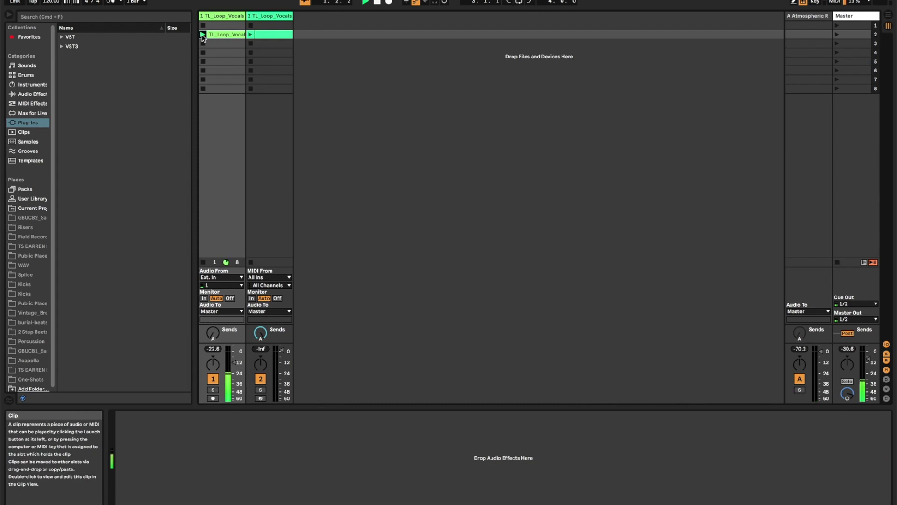
click(251, 35)
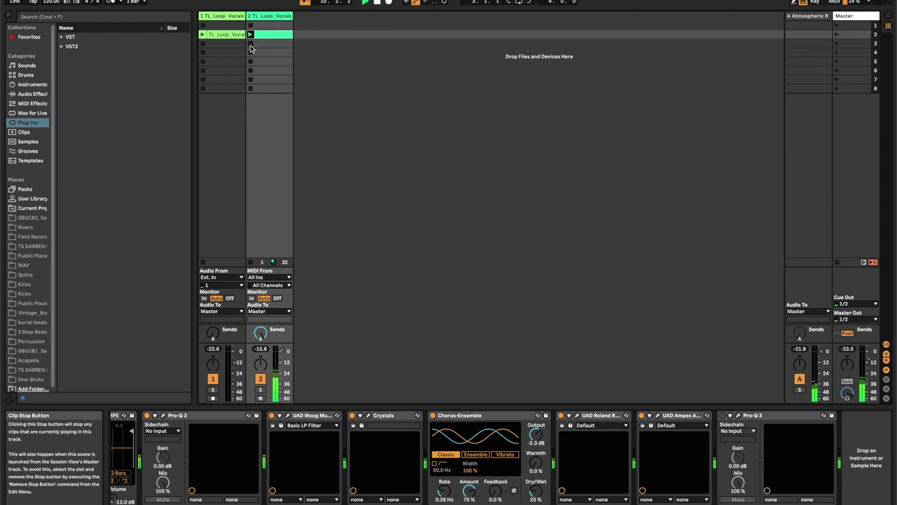
click(251, 44)
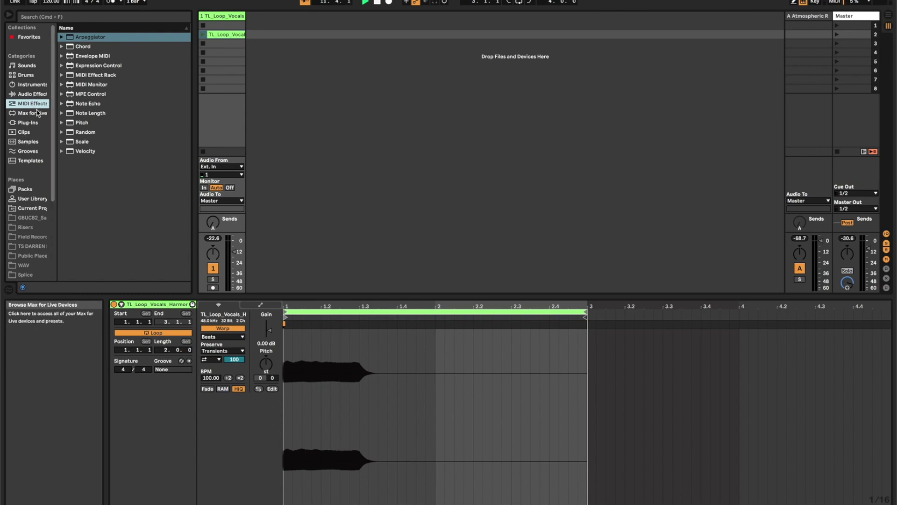
Add Simpler from Instruments as a new track and lower its sample gain to -3 dB
click(33, 84)
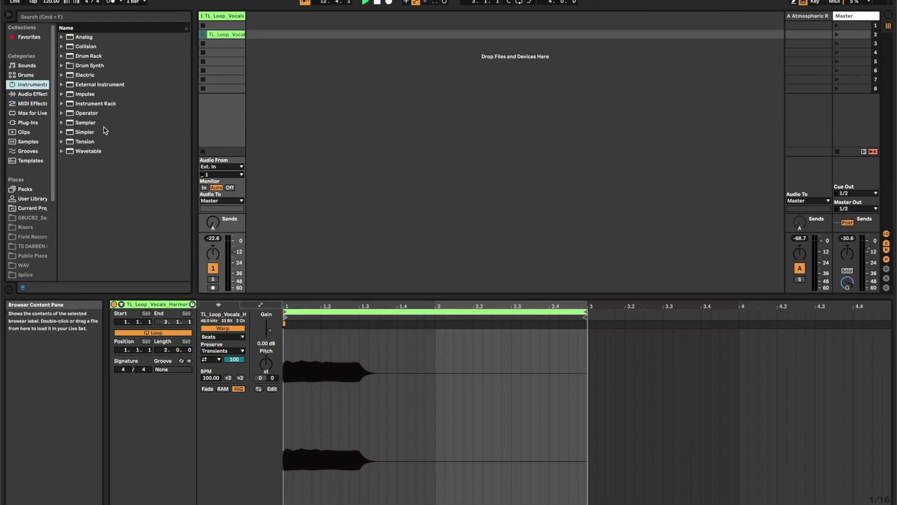
drag(85, 135, 279, 450)
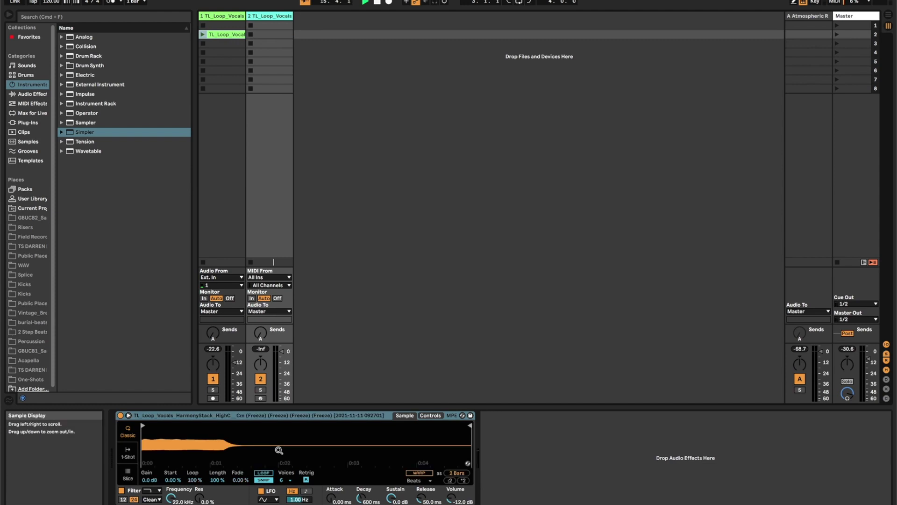
drag(150, 480, 150, 493)
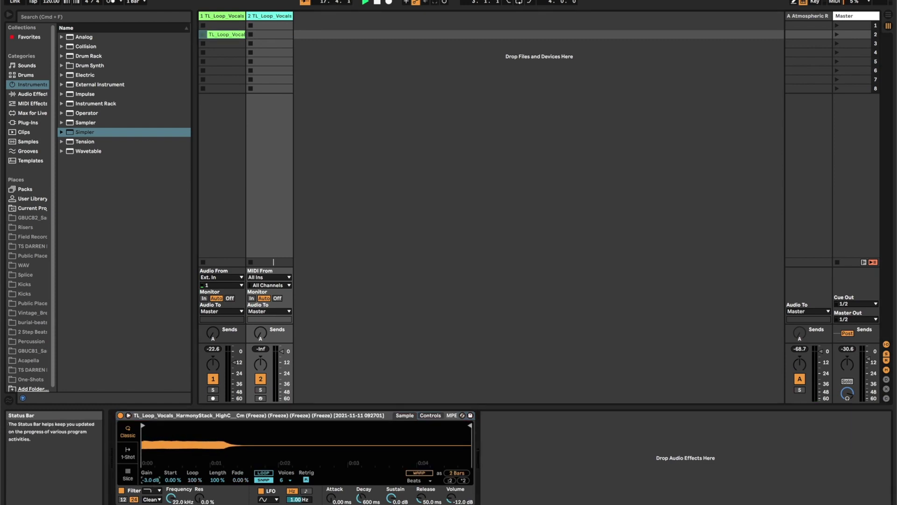
Switch Simpler to Texture warp mode with WARP on, then select the Simpler track's clip slot
click(428, 481)
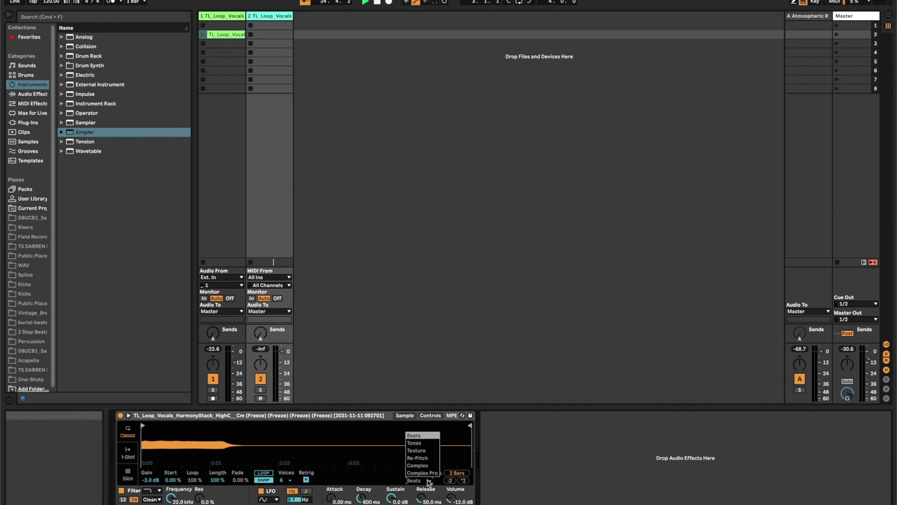
click(427, 451)
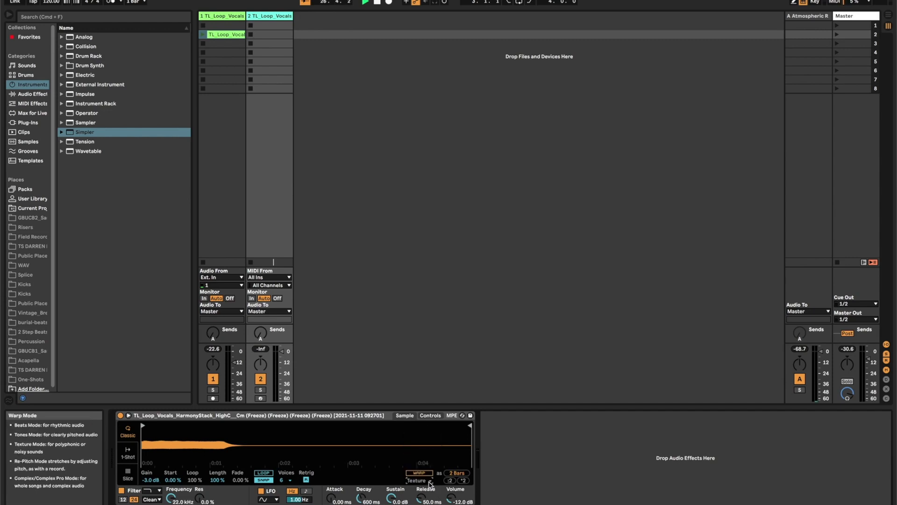
click(426, 473)
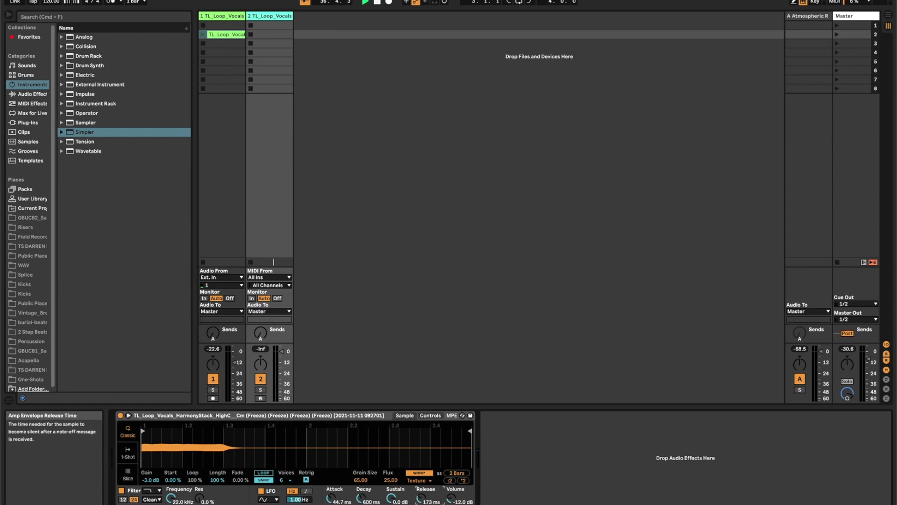
click(263, 36)
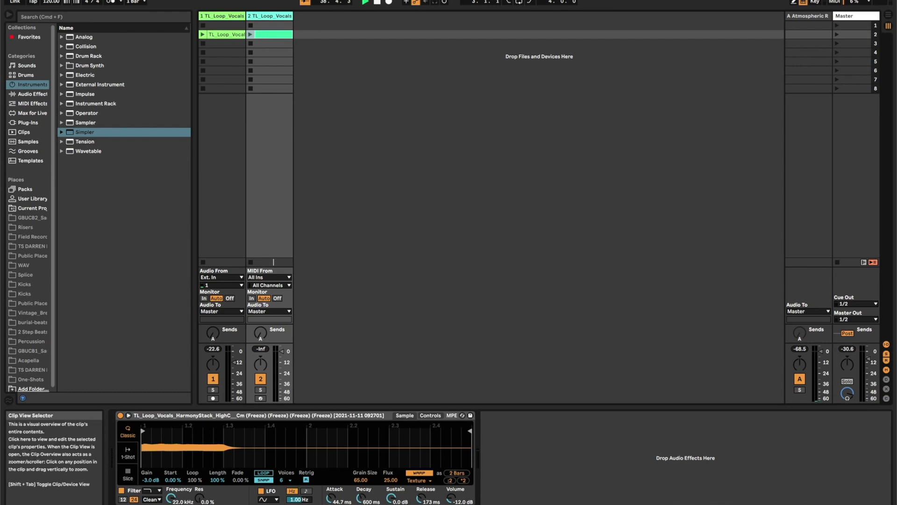
Launch the Simpler clip and double the sample's length with ×2
click(250, 34)
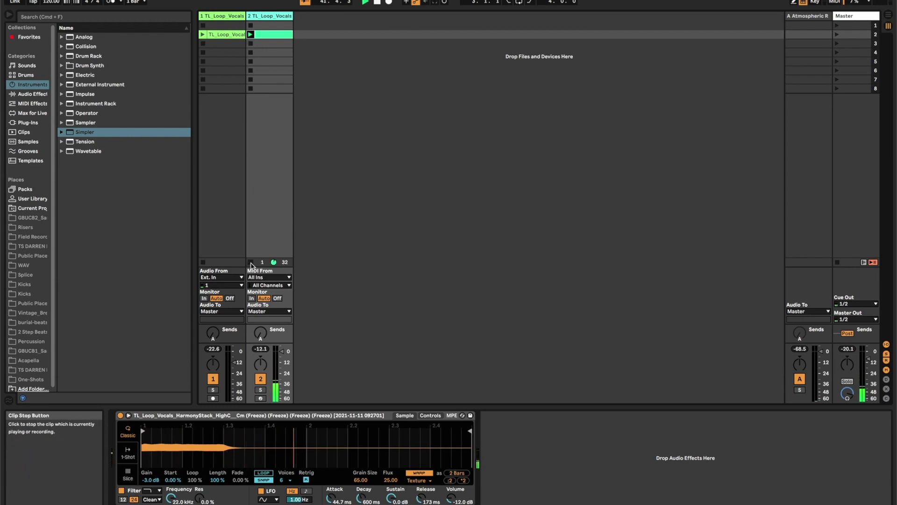
click(463, 481)
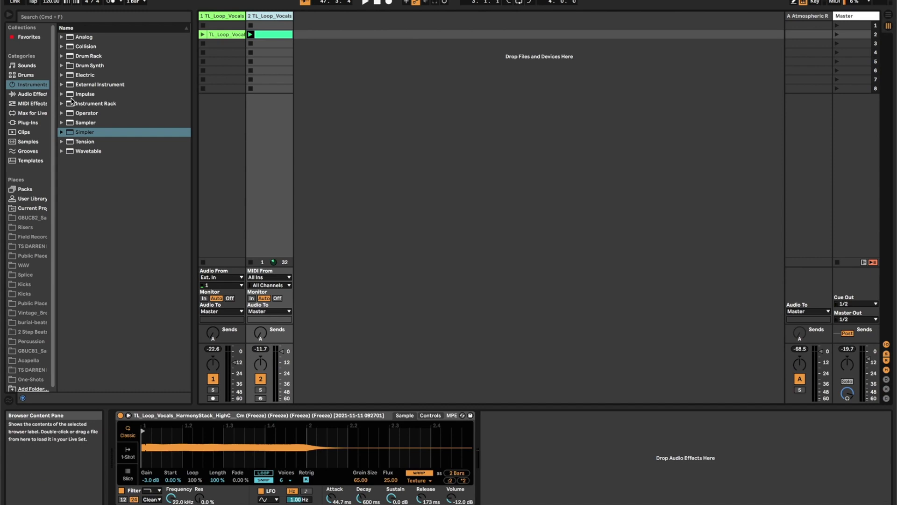
Load FabFilter Pro-Q 3 from the VST3 plug-ins onto the Simpler track
click(30, 124)
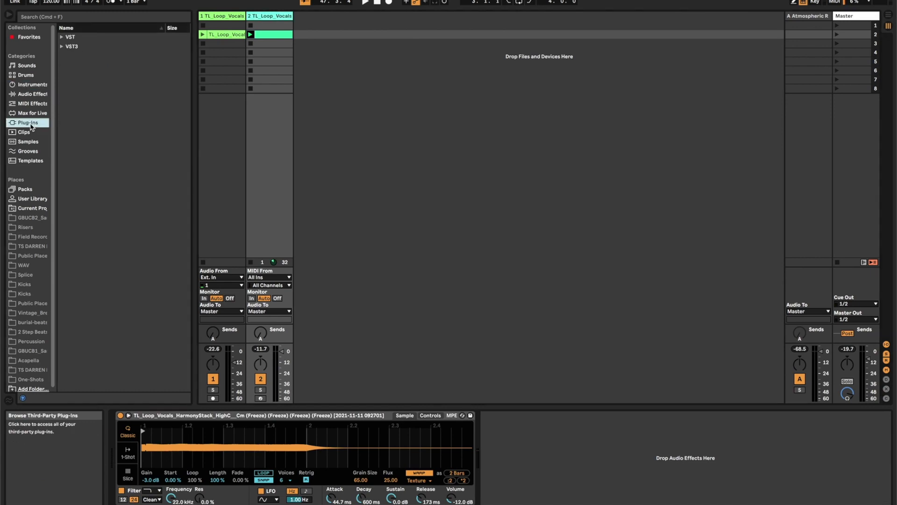
click(62, 46)
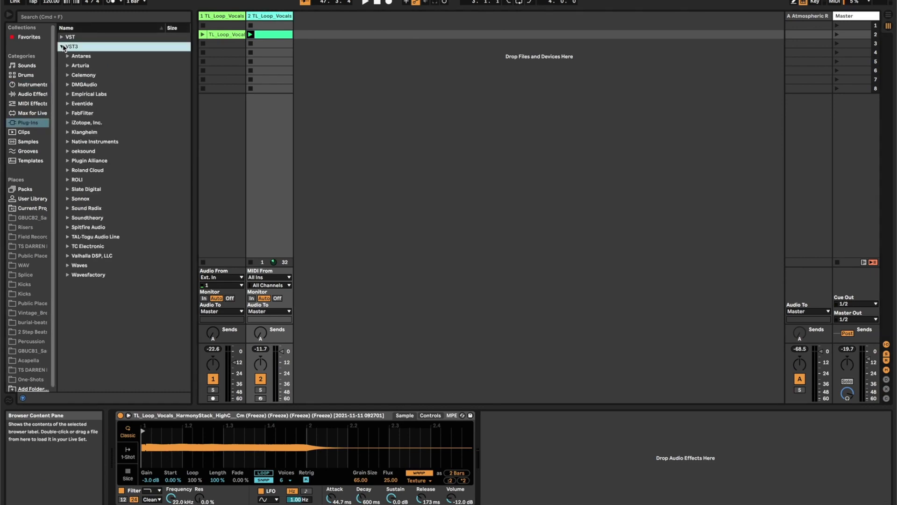
click(68, 114)
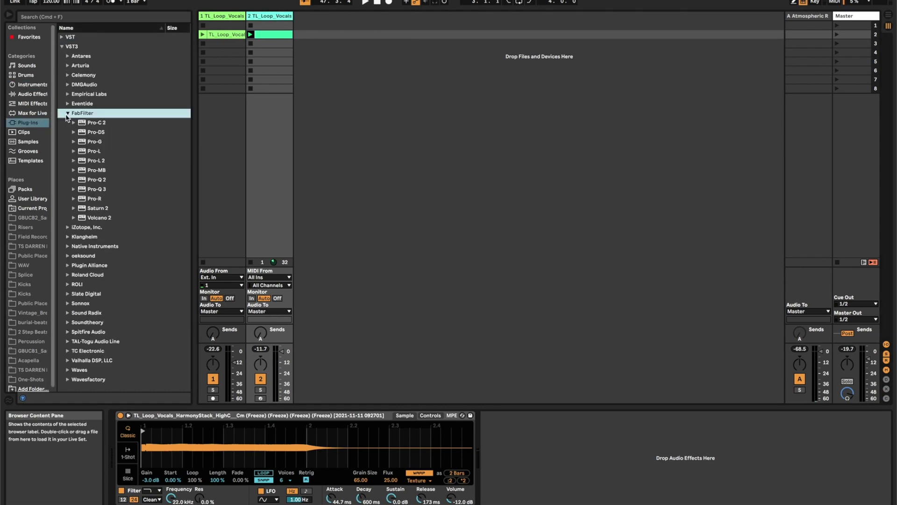
double_click(98, 190)
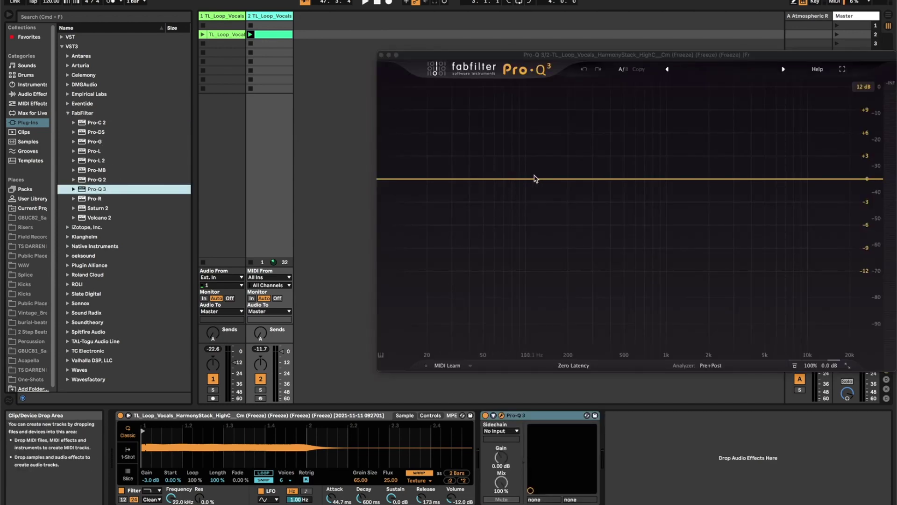
Add a 36 dB/oct low cut band around 149 Hz in Pro-Q 3
click(549, 178)
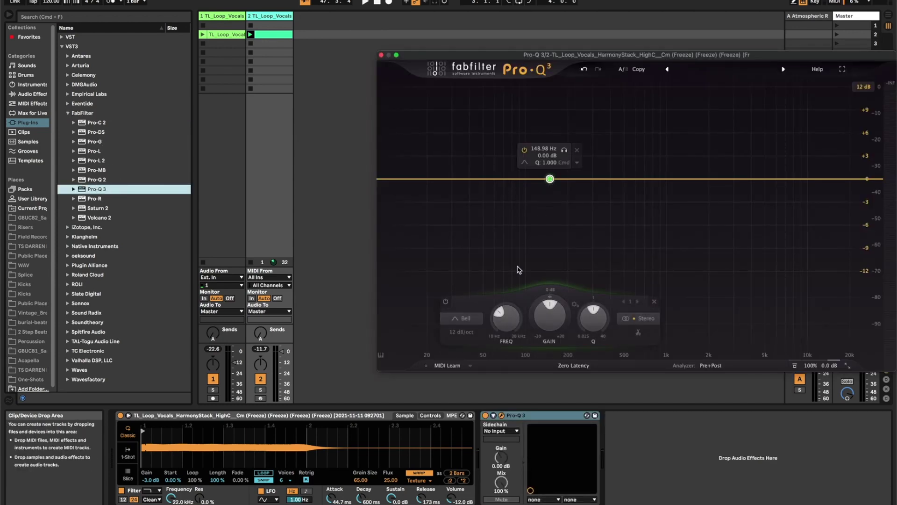
click(463, 318)
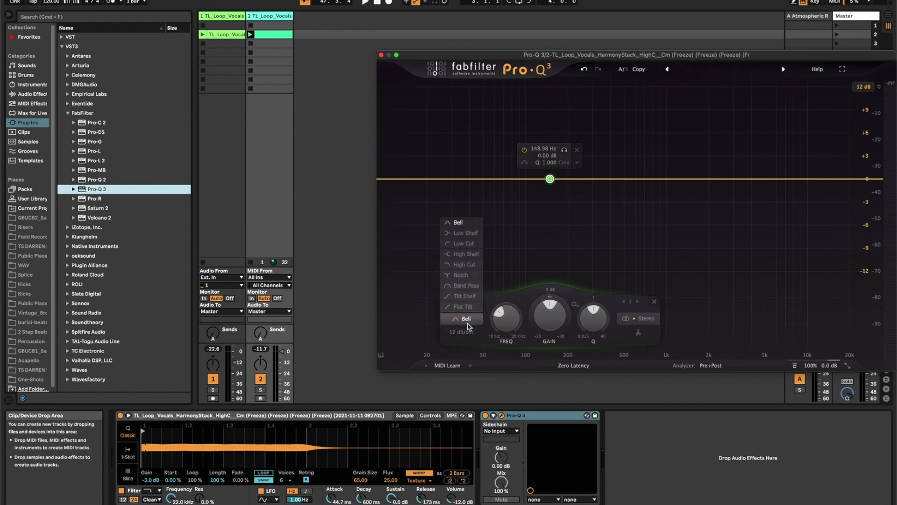
click(463, 243)
click(462, 332)
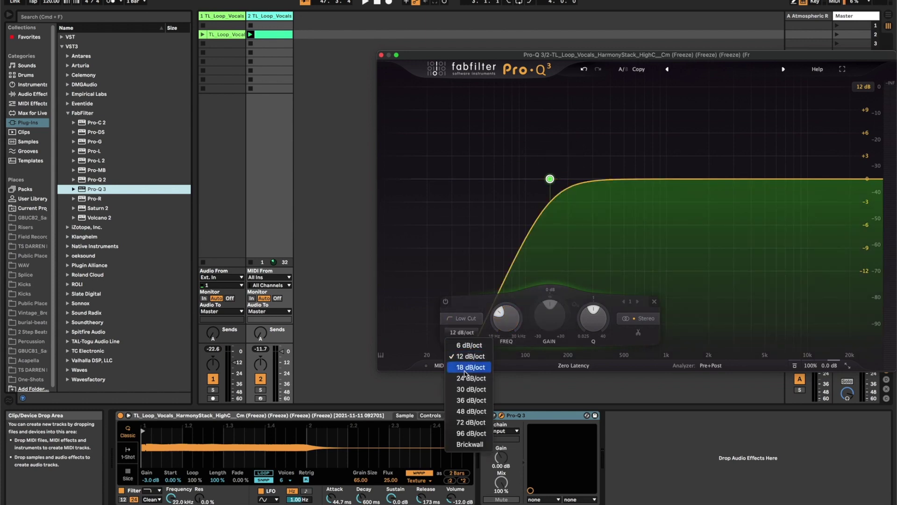
click(469, 400)
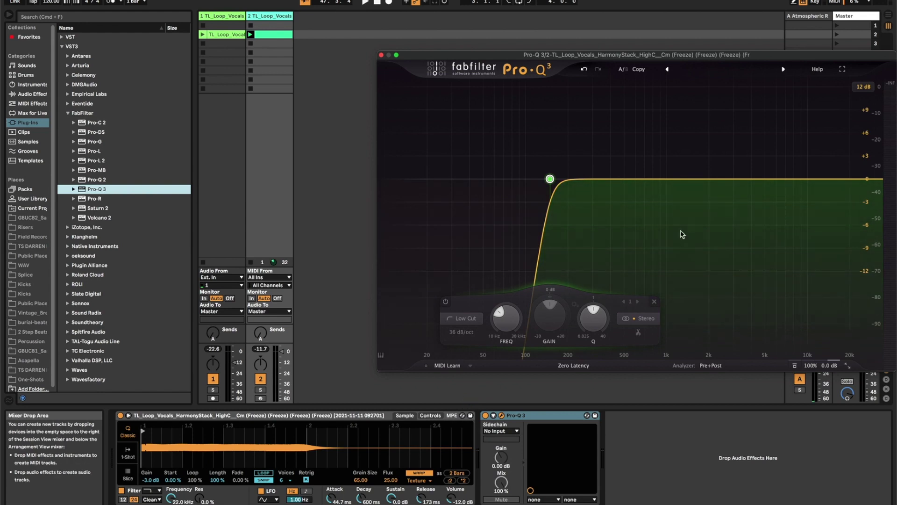
While playing, add a bell near 3.5 kHz, narrow it to Q 2.95 and cut about 3.6 dB
key(space)
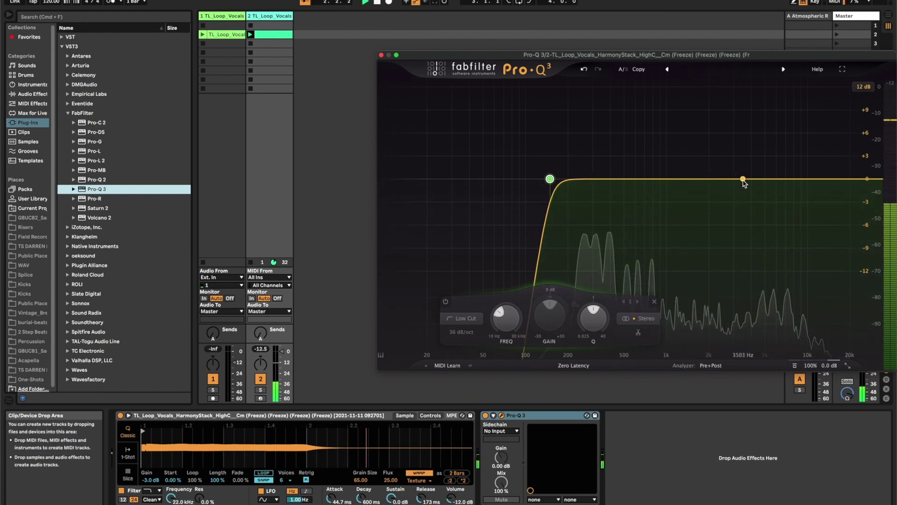
drag(743, 180, 742, 118)
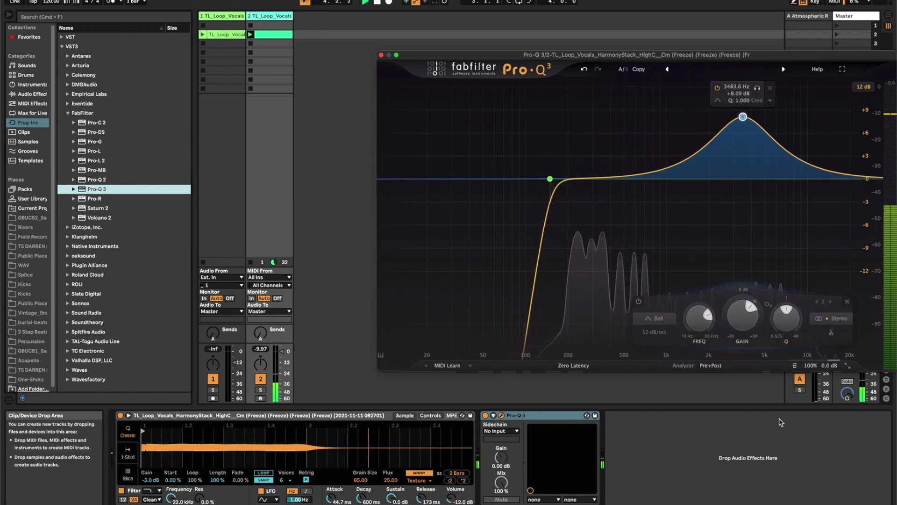
scroll(786, 317, up, 5)
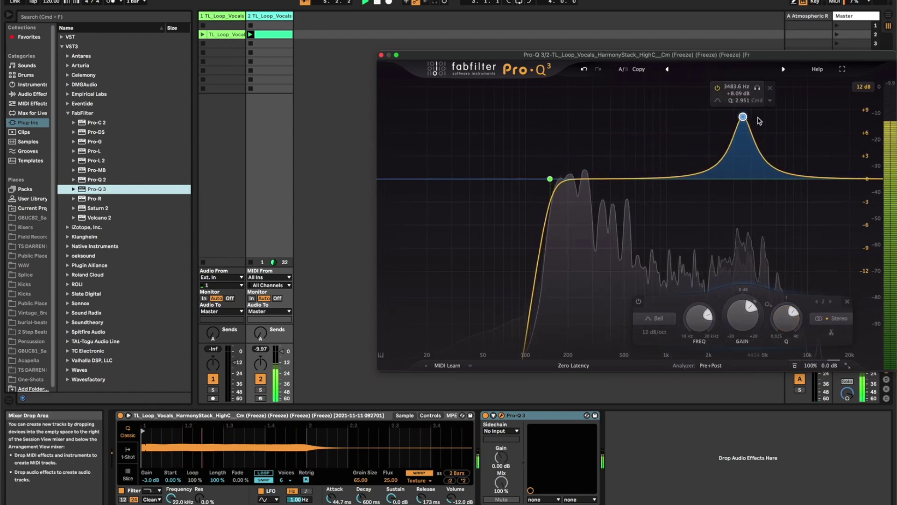
drag(743, 117, 745, 207)
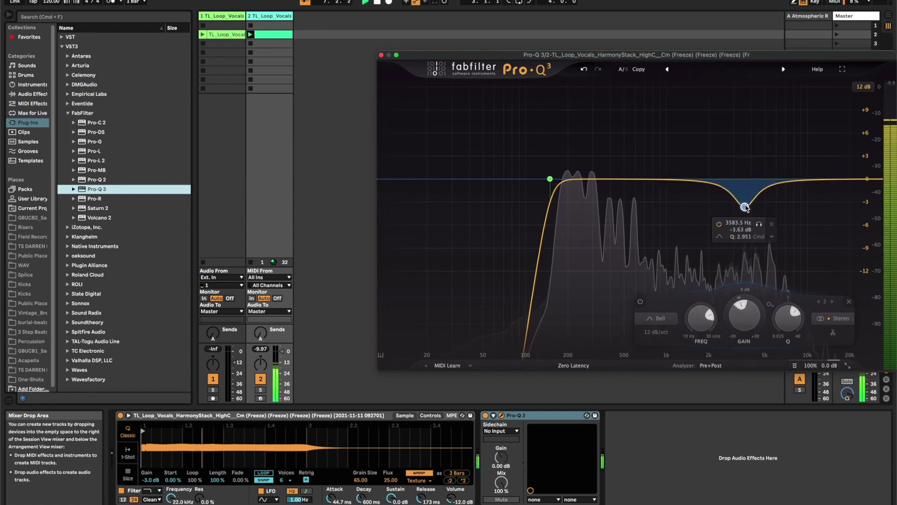
Close Pro-Q 3 and load the UAD Moog Multimode Filter from VST > Powered Plug-Ins
click(381, 55)
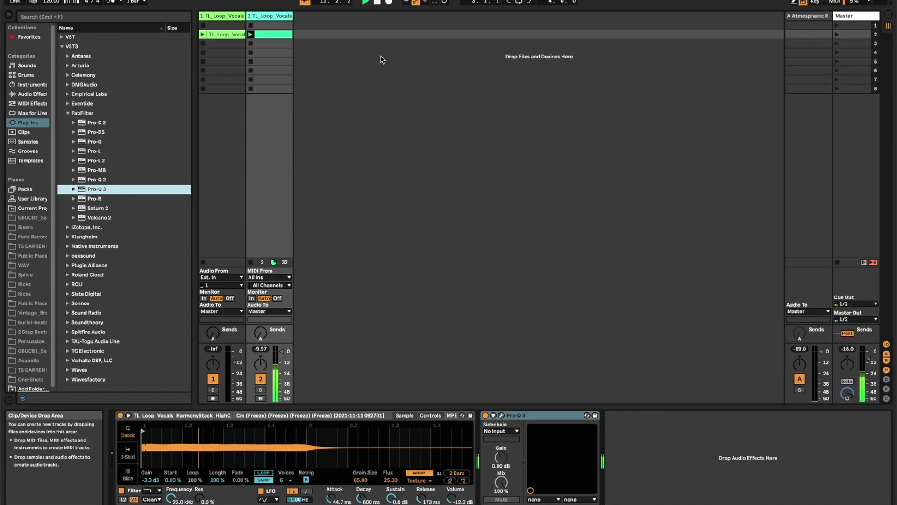
click(478, 188)
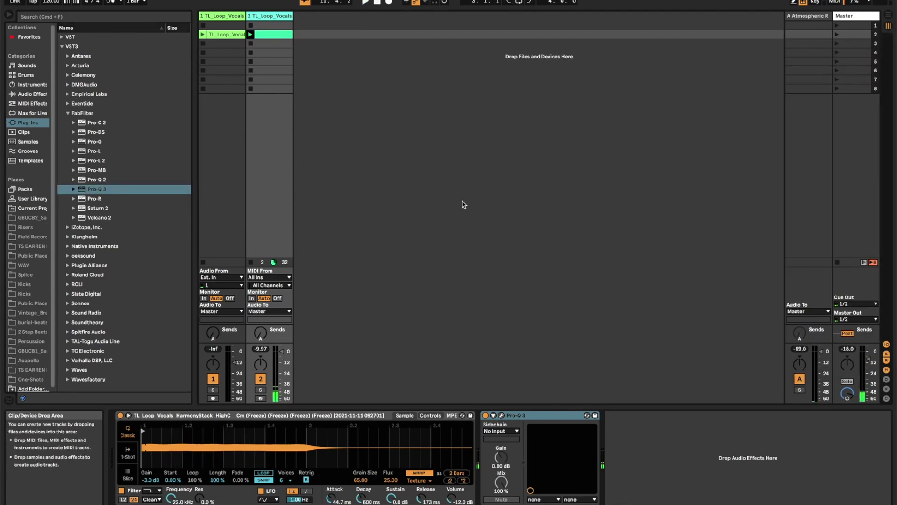
click(62, 37)
click(66, 66)
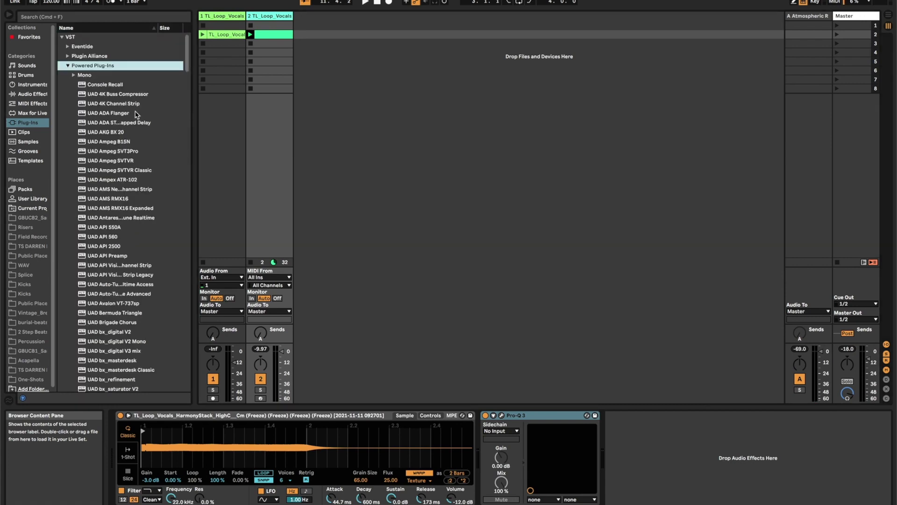
scroll(154, 172, down, 15)
scroll(149, 176, down, 6)
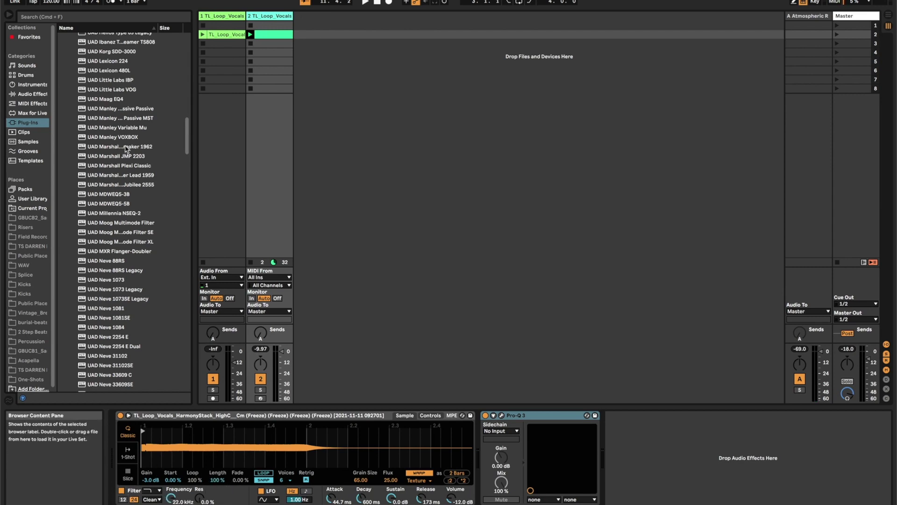
double_click(141, 224)
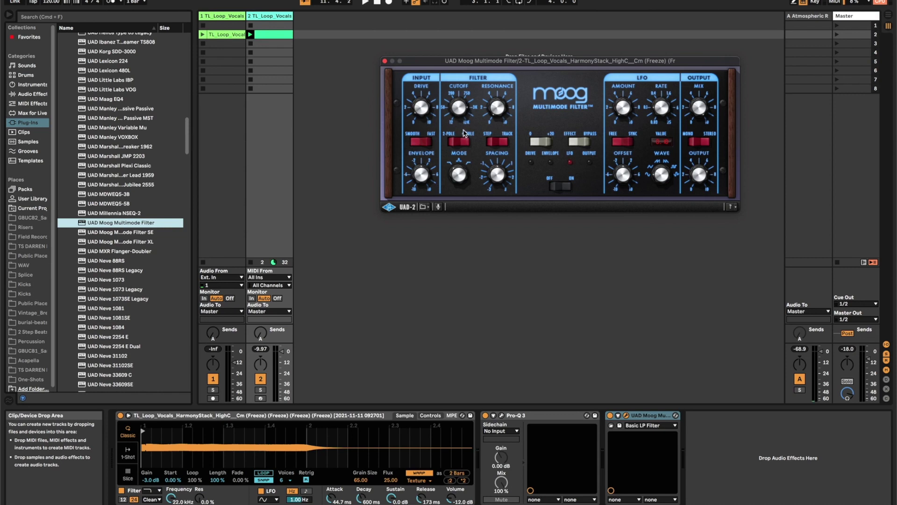
Audition the filtered loop, then close the Moog filter window
key(space)
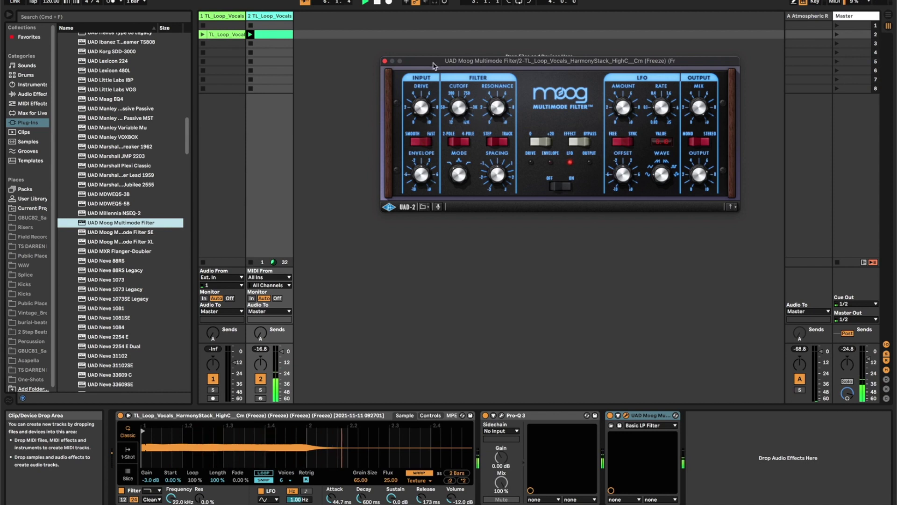
click(385, 61)
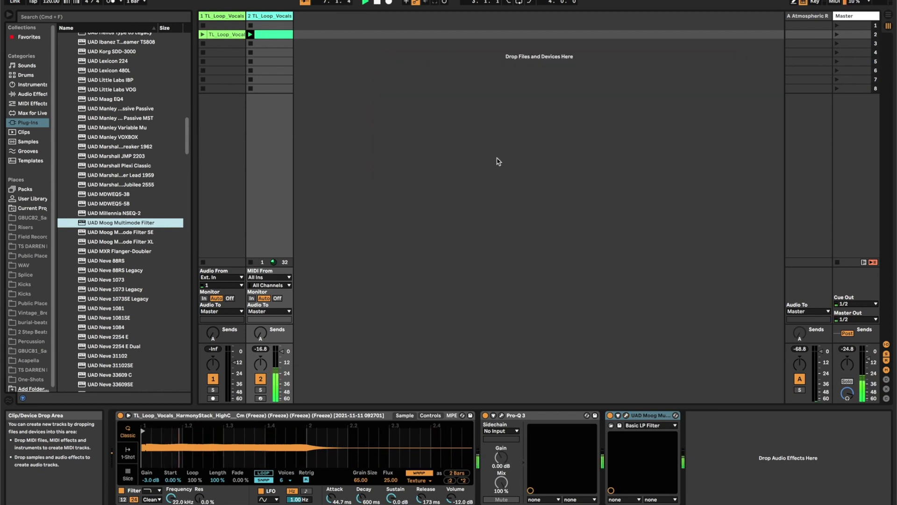
click(526, 154)
Collapse the VST folder and open VST3 > Eventide in the browser
scroll(91, 122, up, 20)
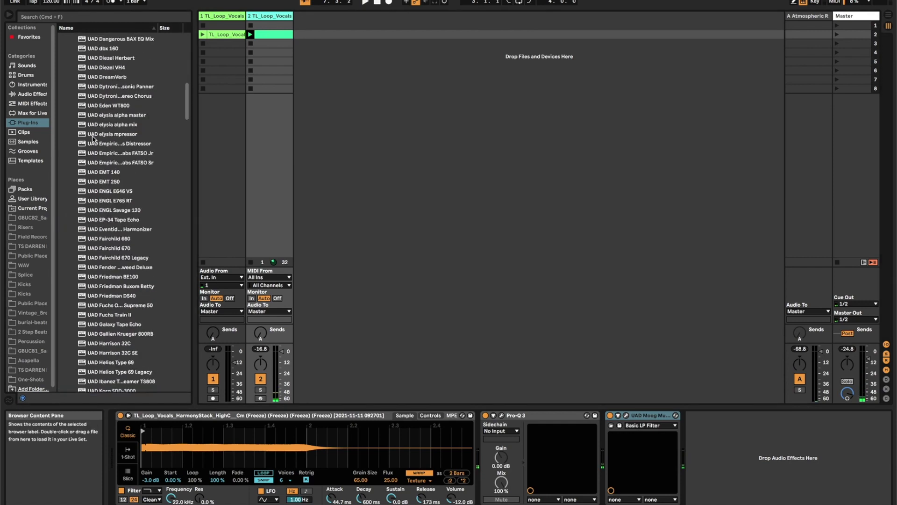
click(63, 37)
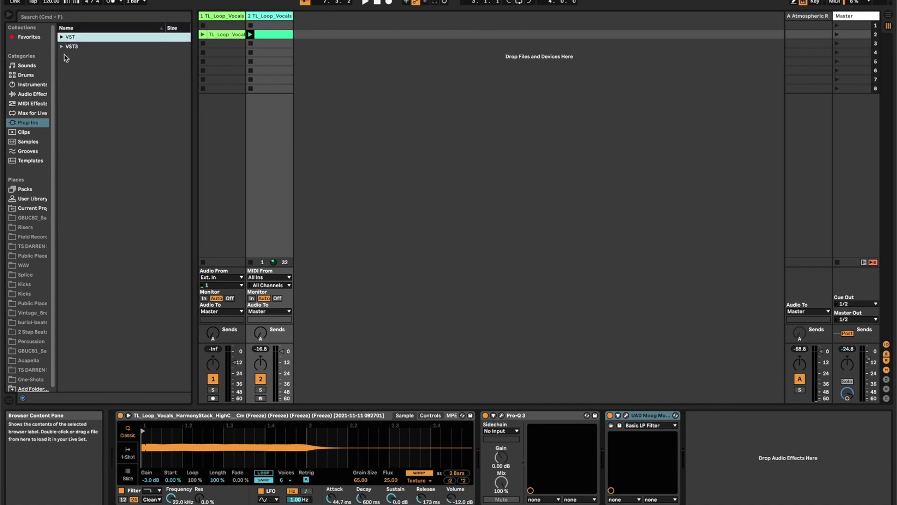
click(62, 47)
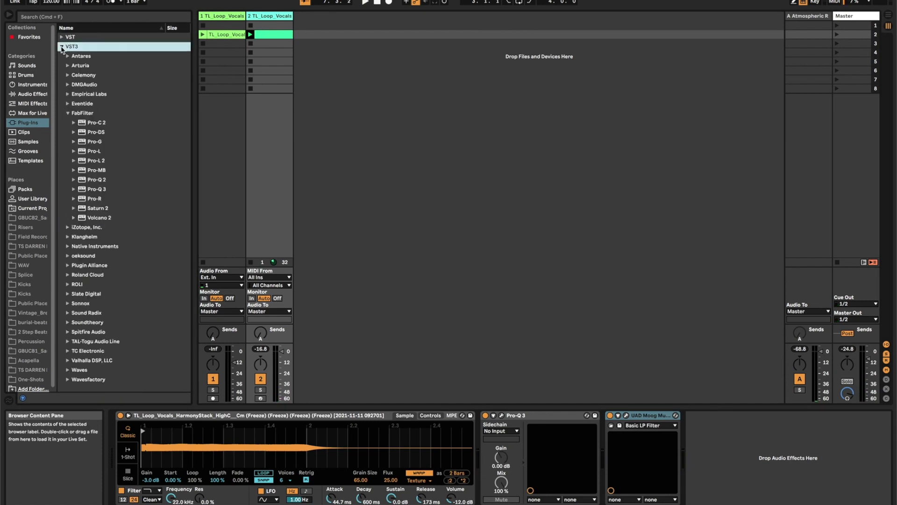
click(68, 104)
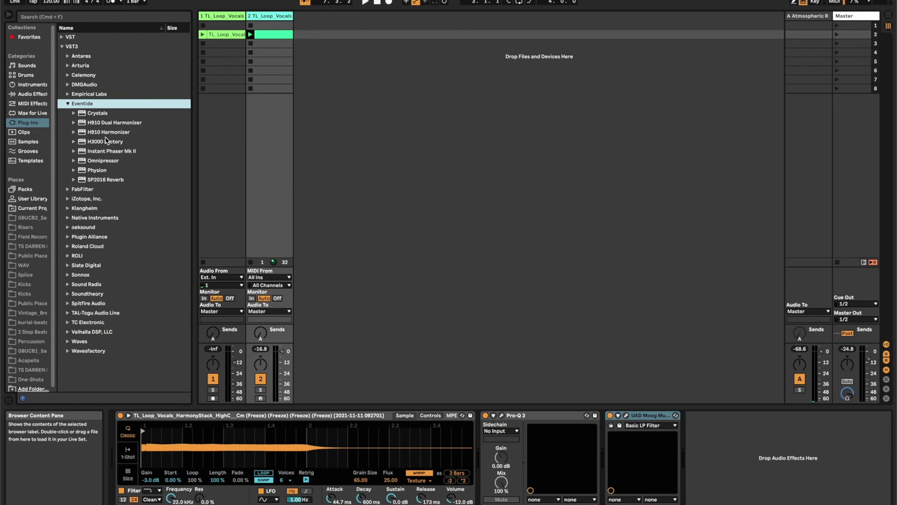
Load Eventide Crystals and set its main mix and reverb mix both to 2 while auditioning
click(99, 115)
double_click(98, 114)
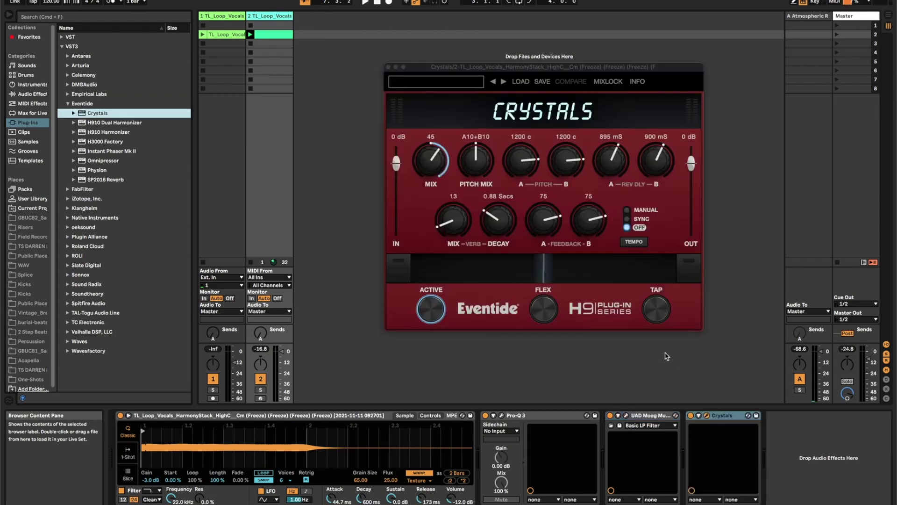
drag(439, 162, 436, 244)
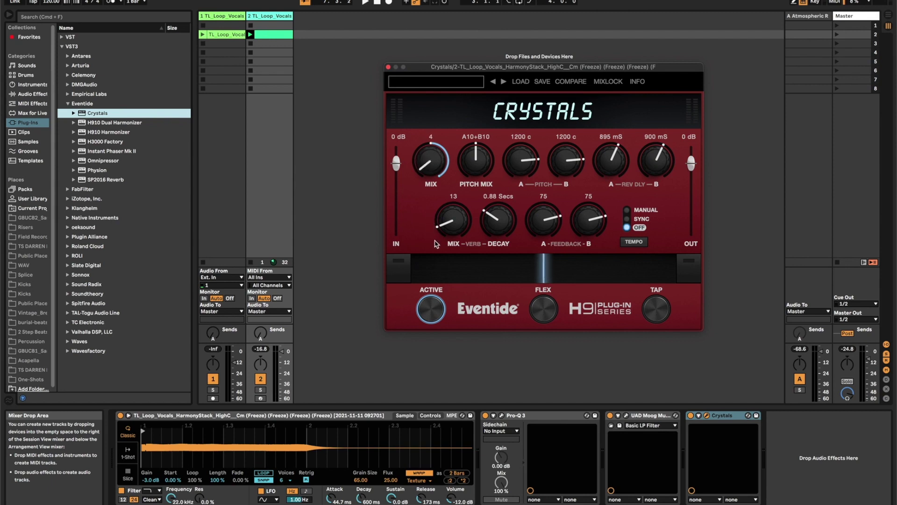
scroll(454, 232, down, 4)
scroll(454, 233, down, 4)
key(space)
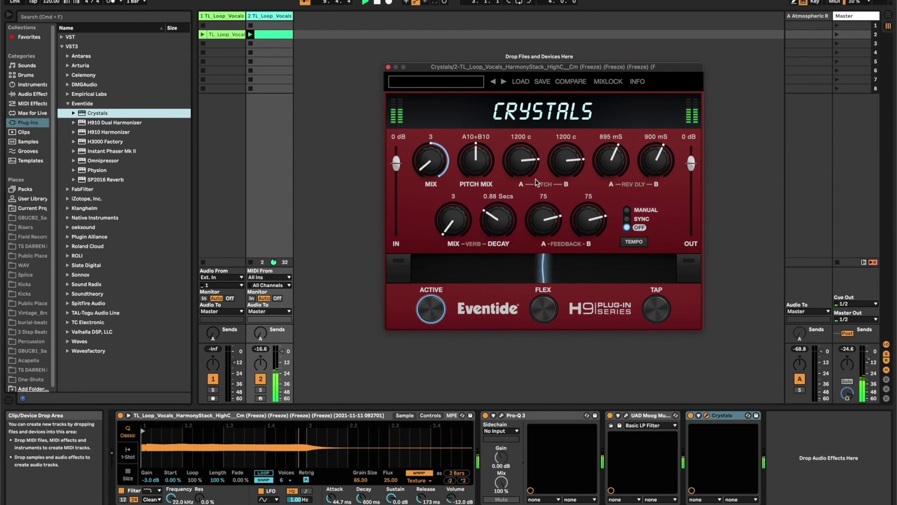
drag(425, 166, 434, 168)
drag(457, 216, 457, 219)
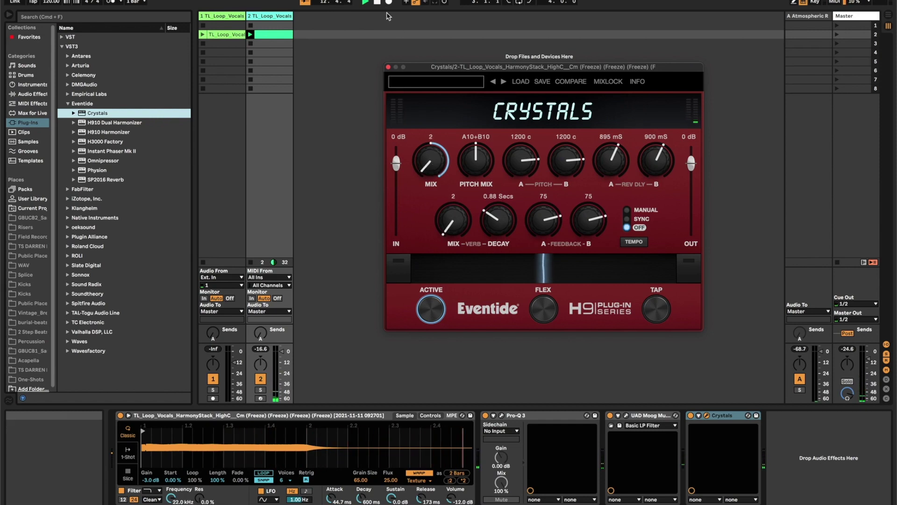
click(388, 66)
key(space)
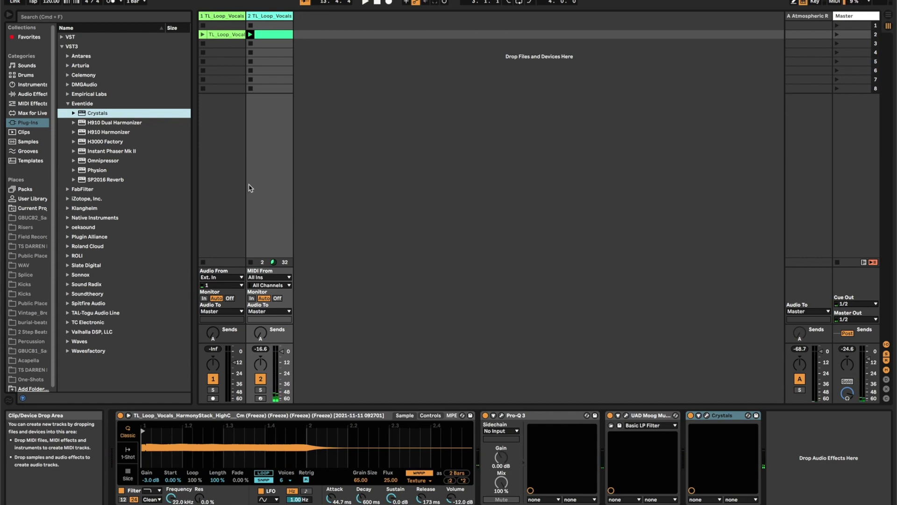
Add Chorus-Ensemble from Pitch & Modulation with its rate slowed to about 0.26 Hz, then audition it
click(36, 95)
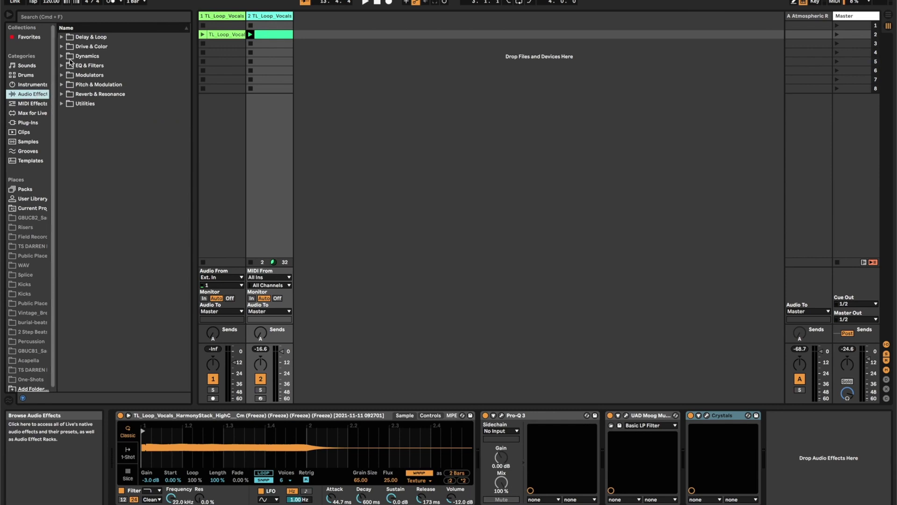
click(61, 85)
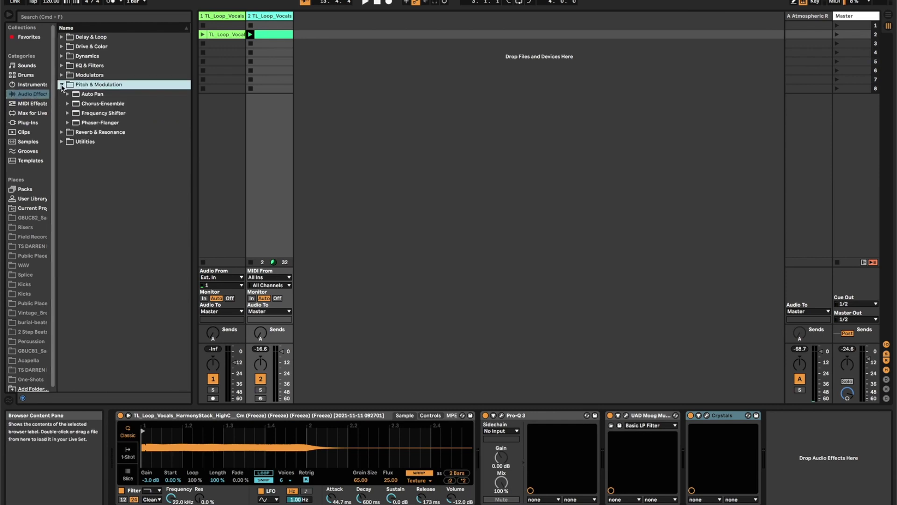
double_click(77, 107)
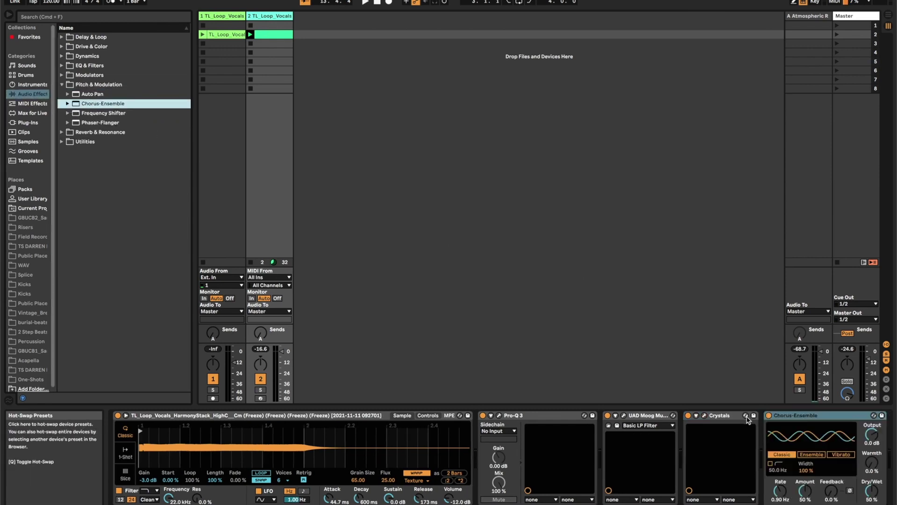
drag(785, 494, 785, 503)
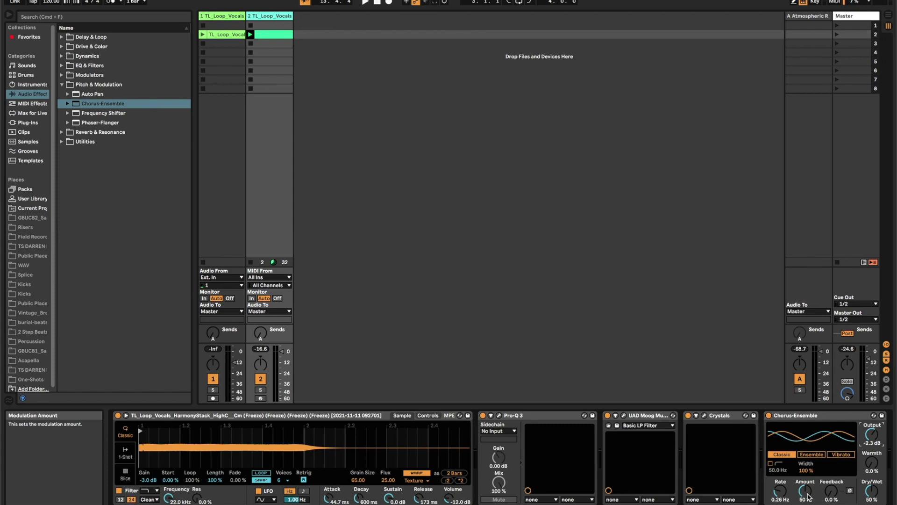
key(space)
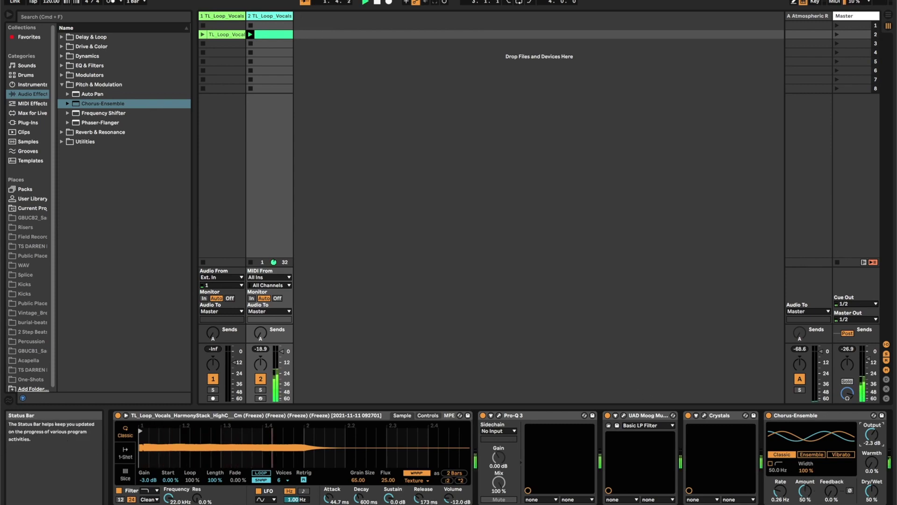
scroll(504, 446, right, 2)
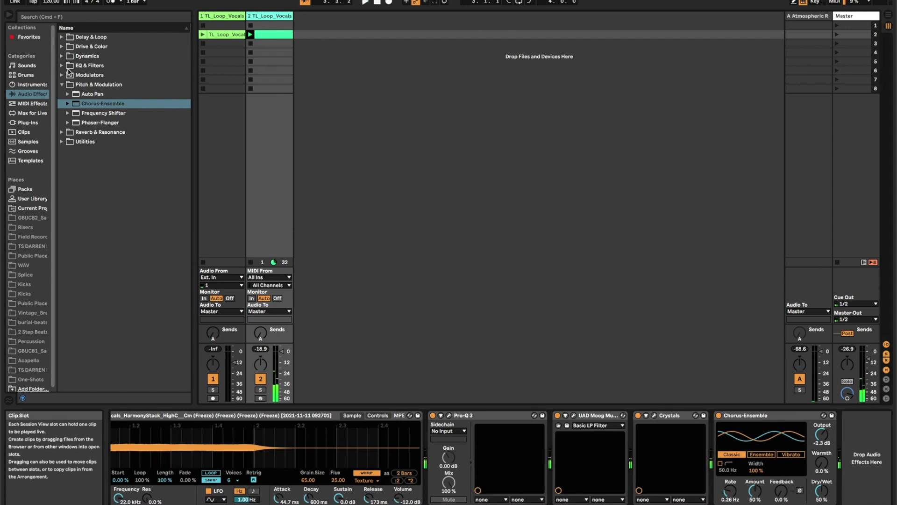
Load the UAD Roland RE-201 Space Echo from VST > Powered Plug-Ins and play the loop through it
click(29, 123)
click(61, 37)
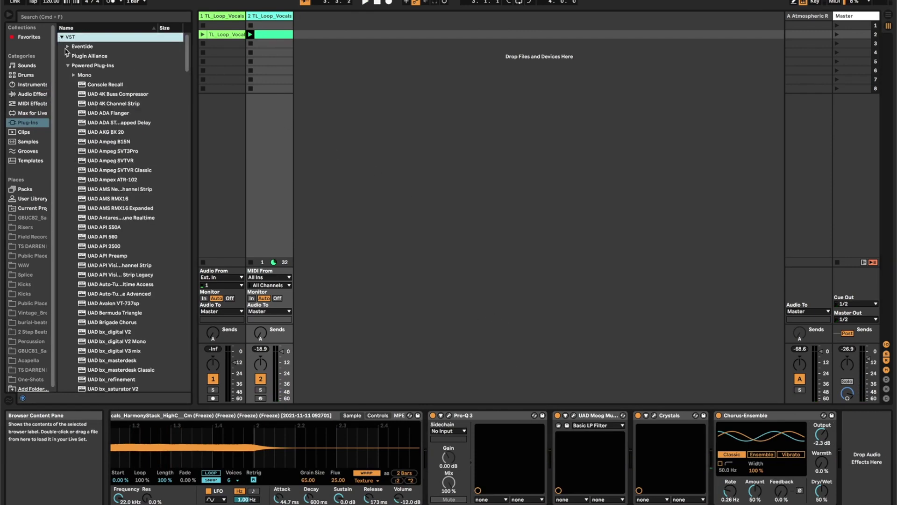
scroll(135, 187, down, 15)
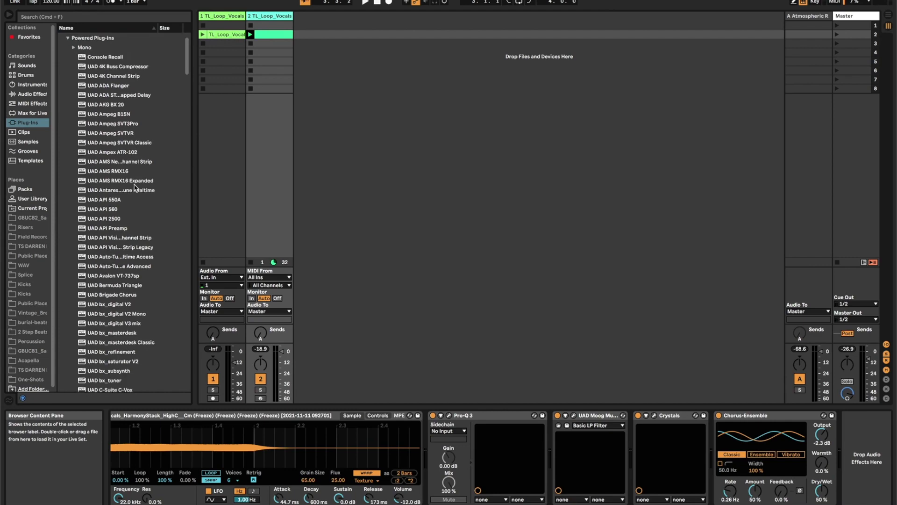
scroll(131, 196, down, 15)
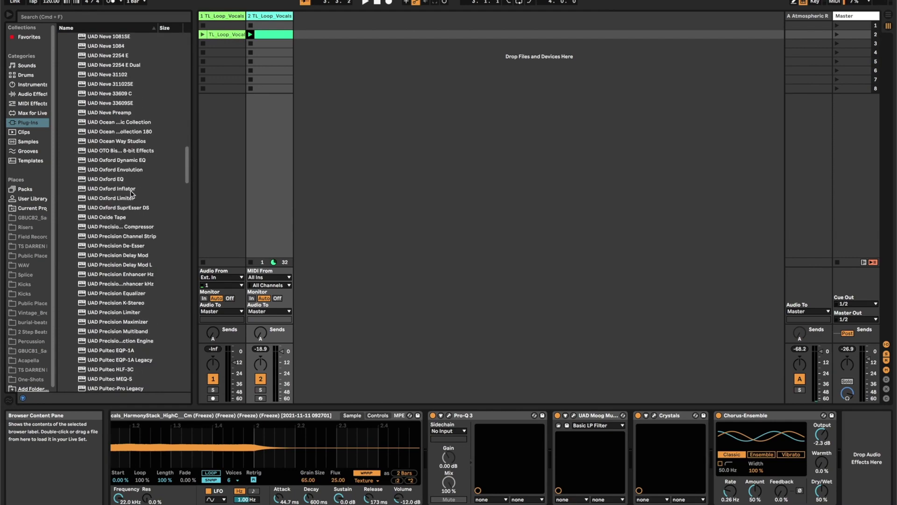
scroll(131, 195, down, 3)
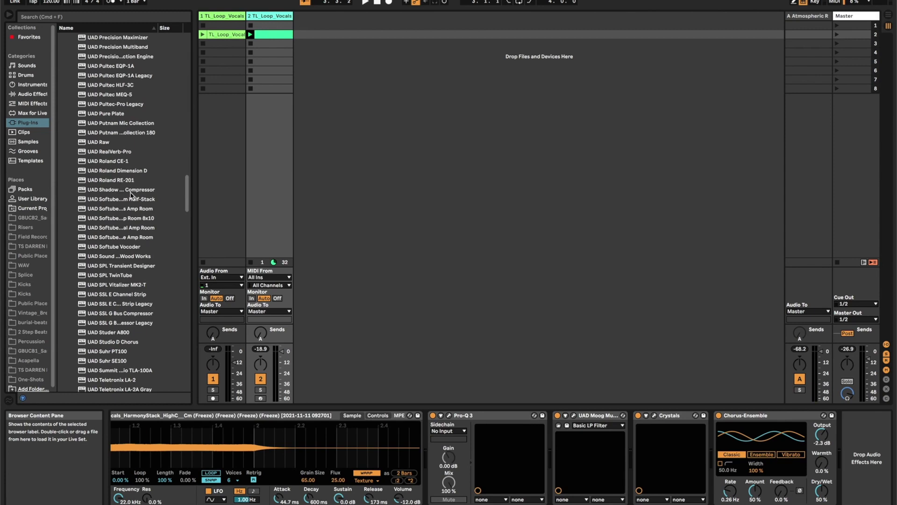
double_click(132, 181)
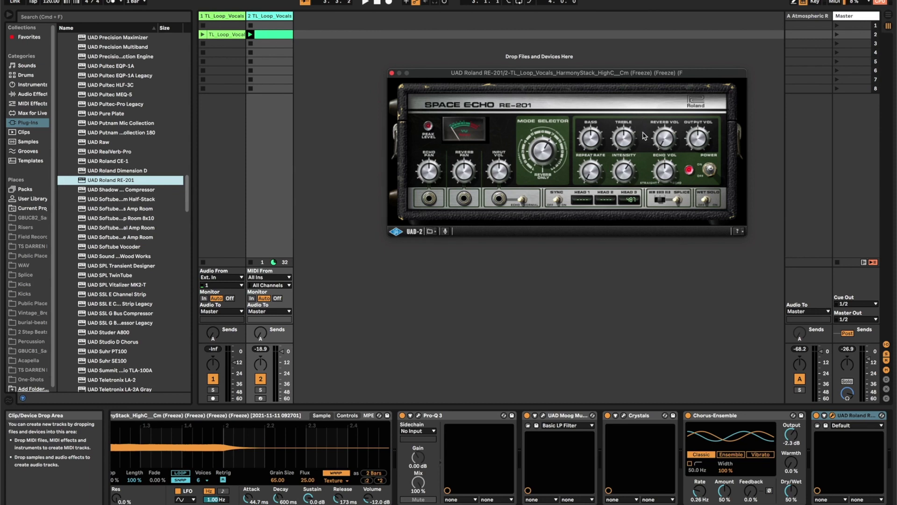
key(space)
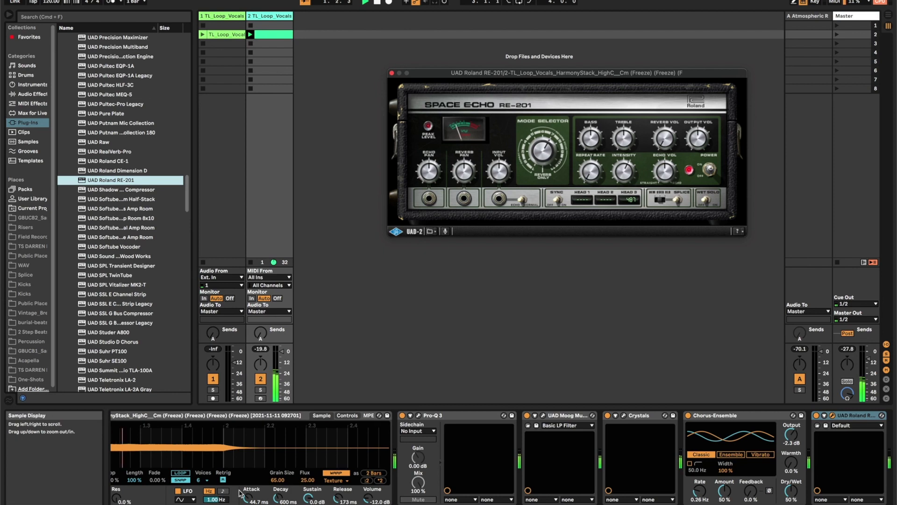
scroll(417, 476, right, 3)
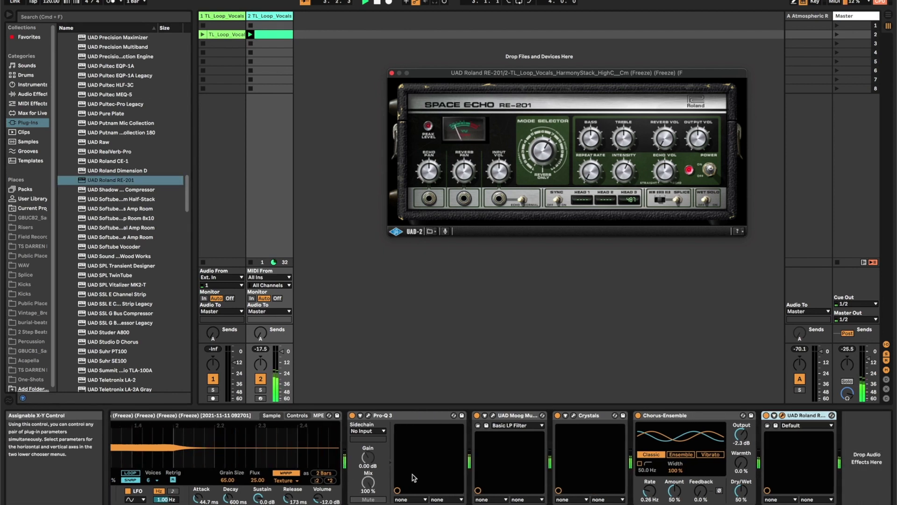
click(561, 381)
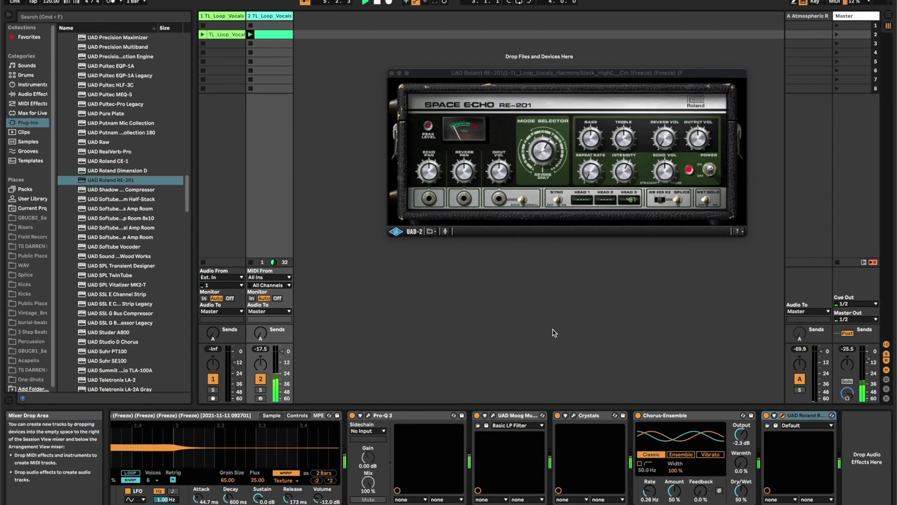
Load the UAD Ampex ATR-102 after the RE-201 and play to audition the tape effect
scroll(135, 191, up, 20)
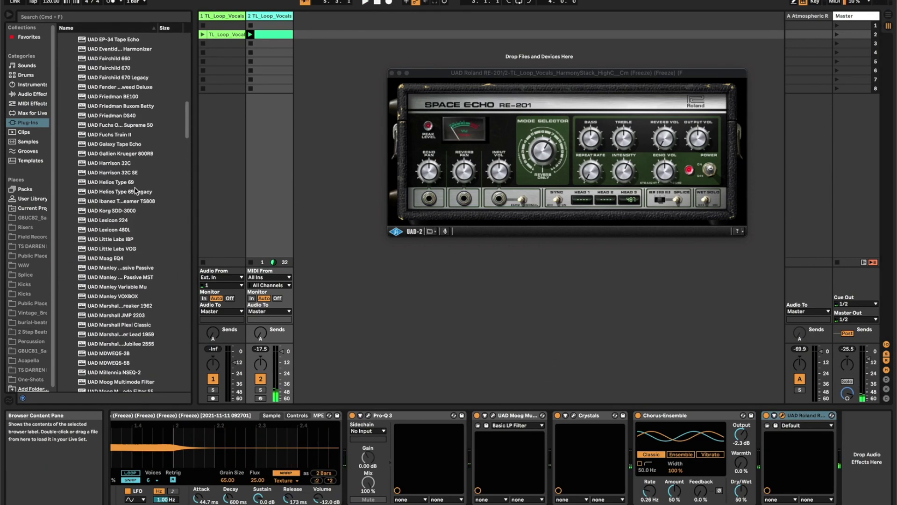
scroll(136, 192, up, 20)
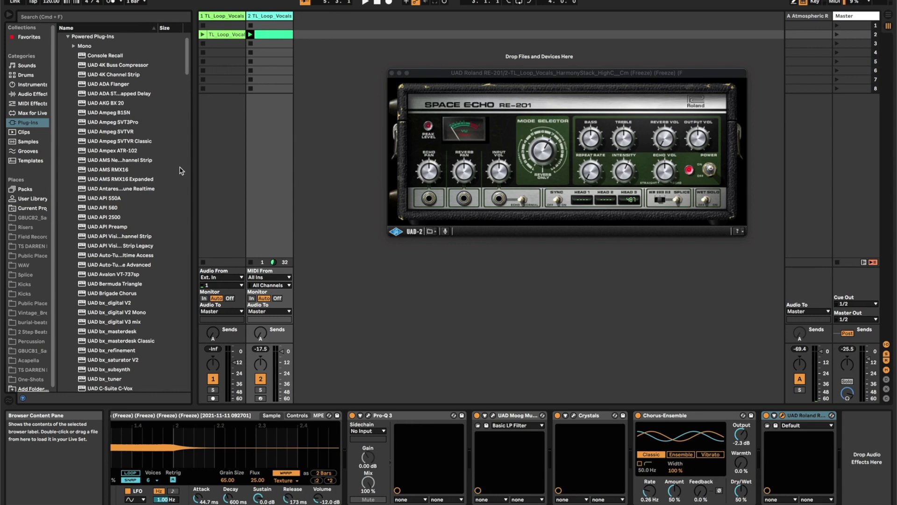
click(132, 151)
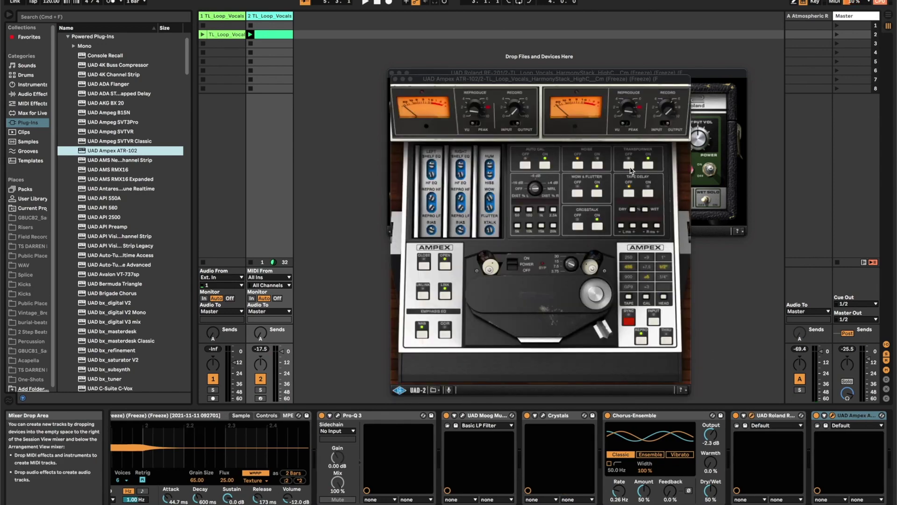
click(579, 229)
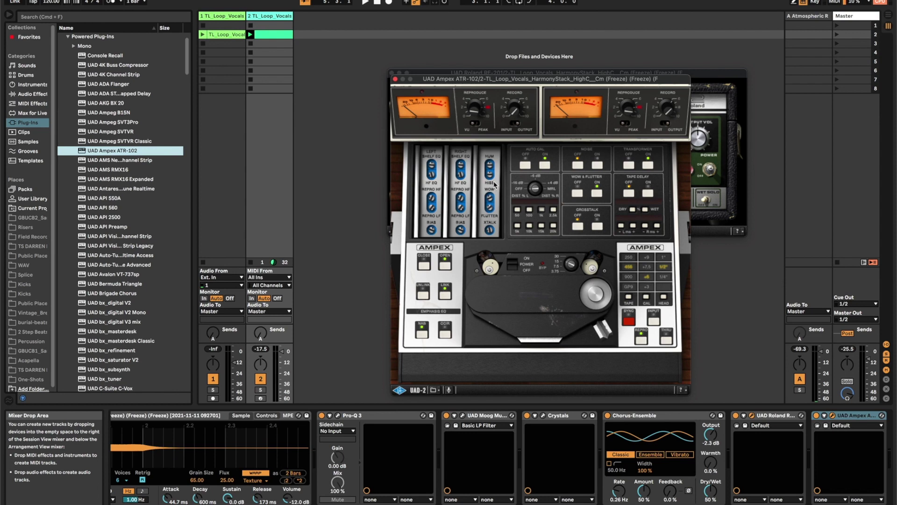
key(space)
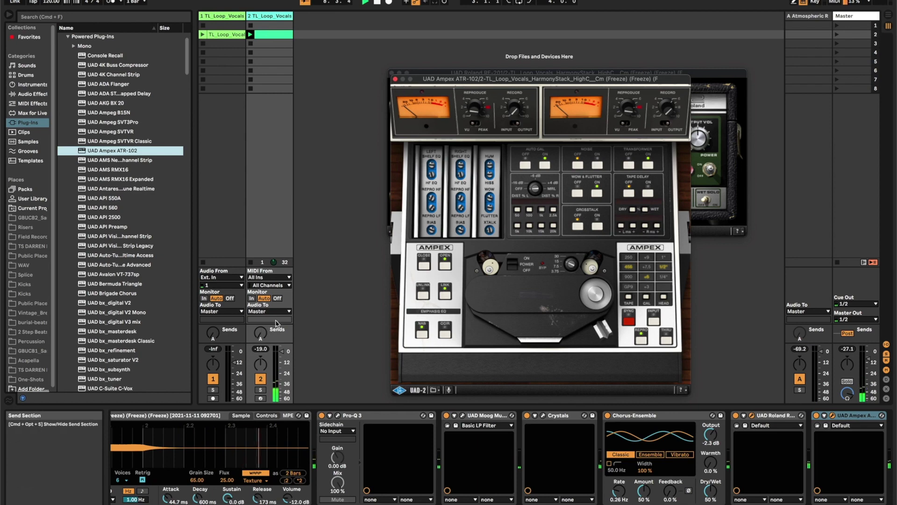
click(395, 79)
Check the Lexicon 224 reverb on the Atmospheric Reverb return track
click(393, 75)
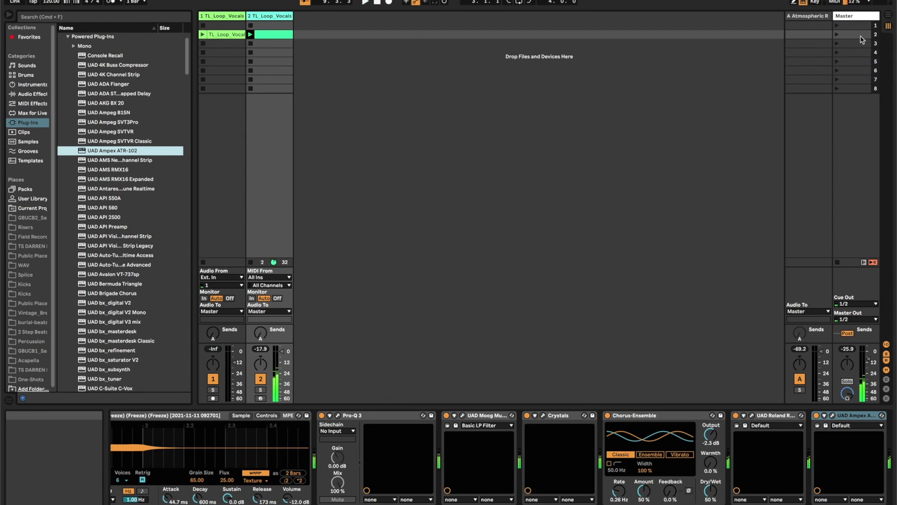
click(817, 17)
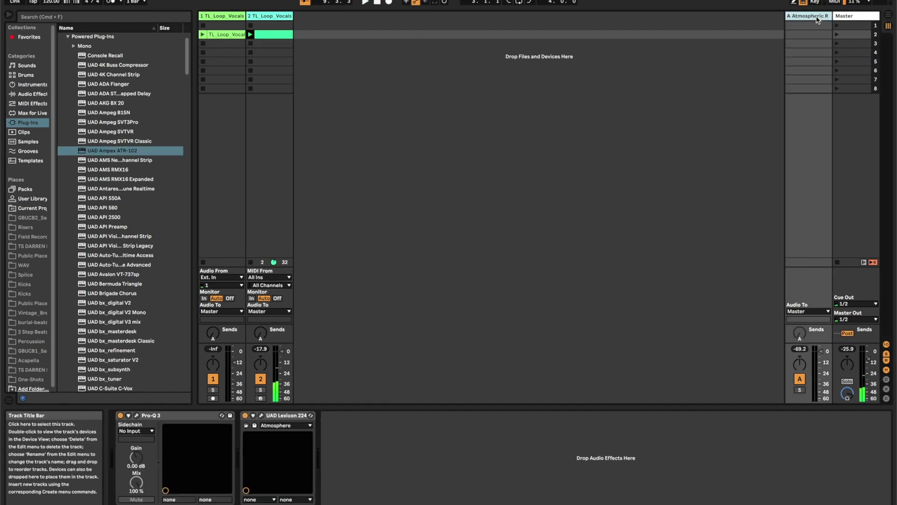
click(261, 415)
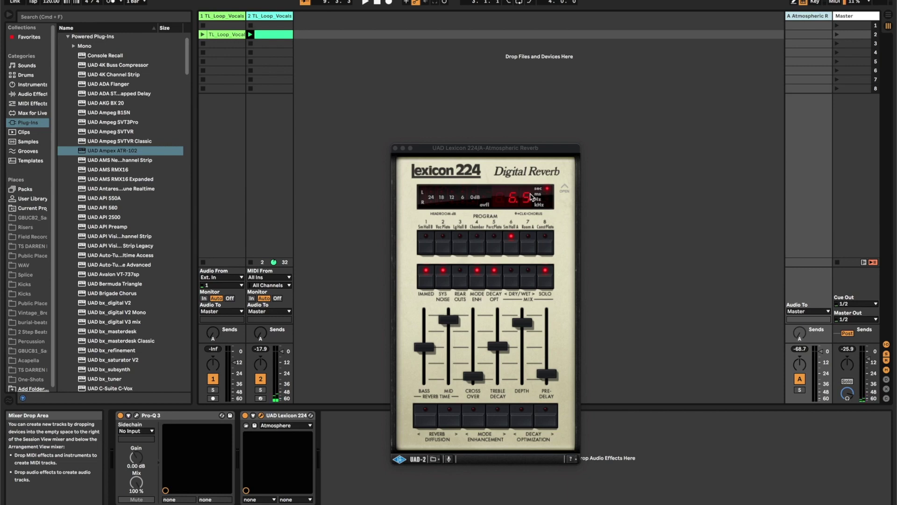
click(395, 148)
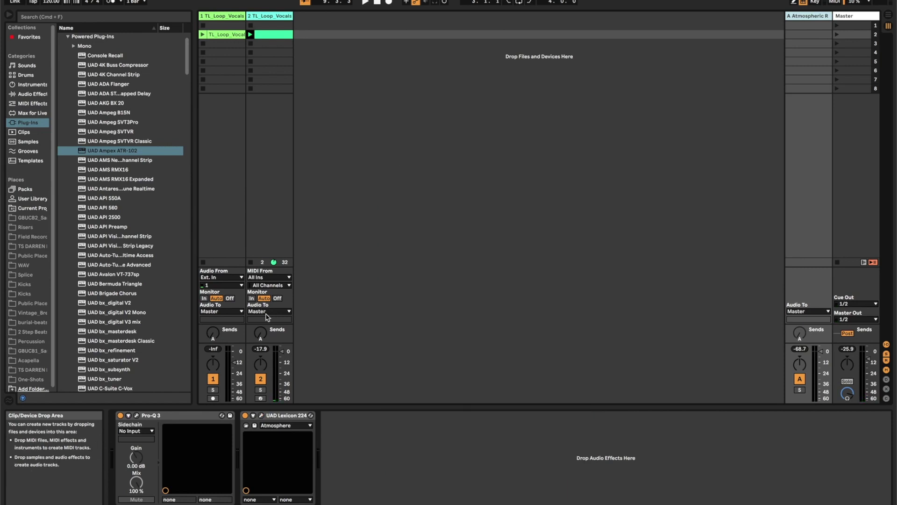
Raise the vocal track's Send A to -18.3 dB, play it, and reopen Crystals
click(263, 334)
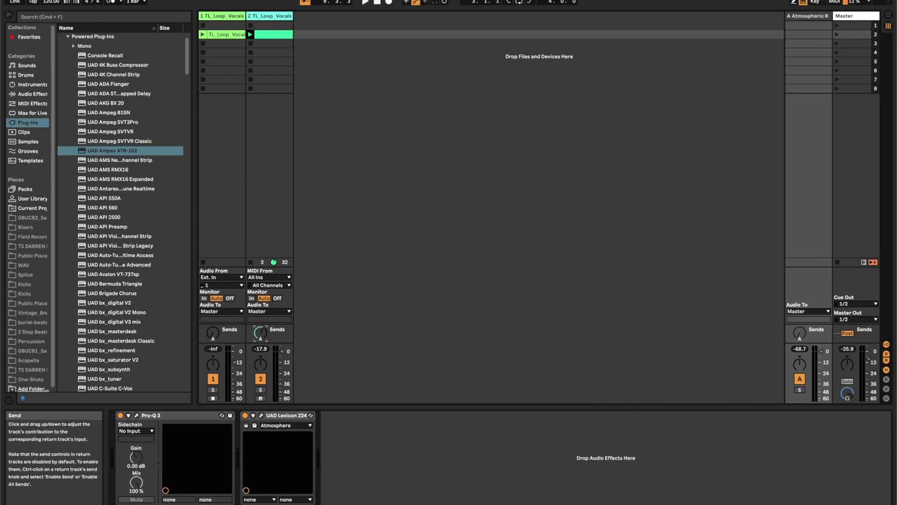
key(space)
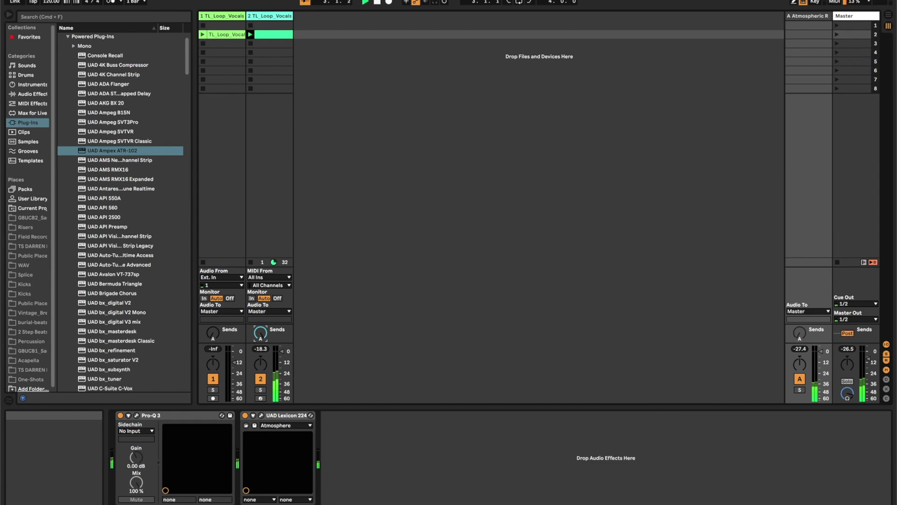
click(260, 23)
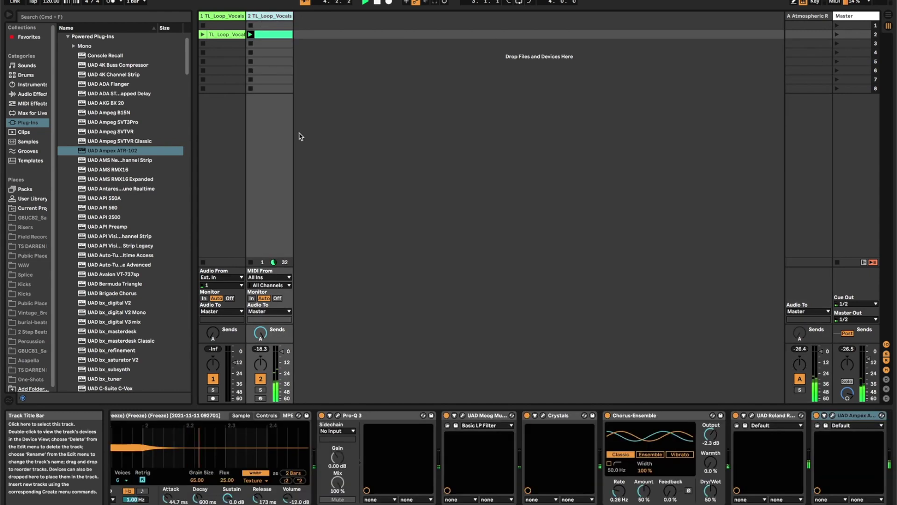
click(543, 415)
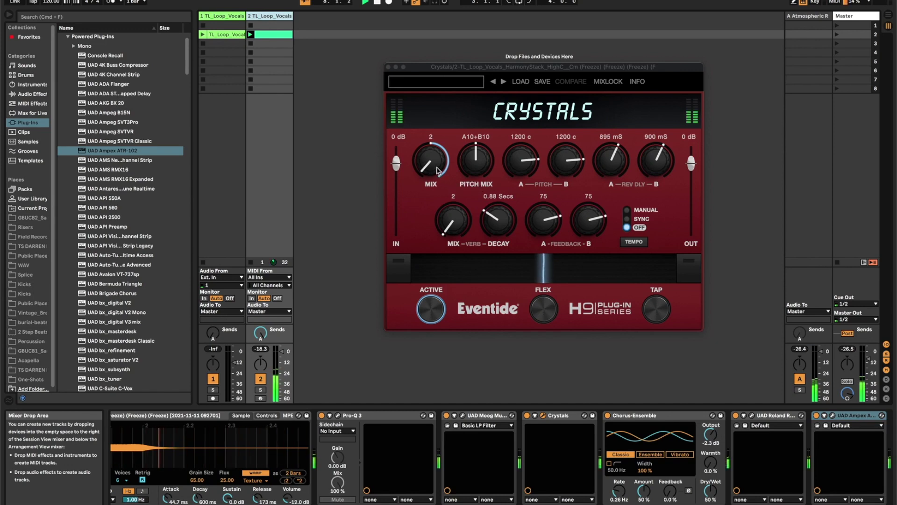
Drop Crystals' A and B feedback from 75 to 43 and set mix and reverb mix to 3
drag(533, 238, 543, 275)
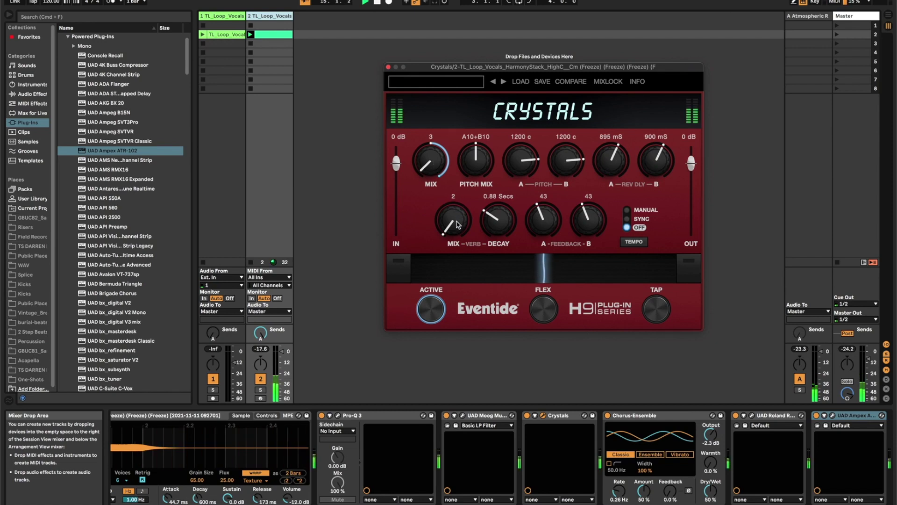
drag(457, 222, 457, 224)
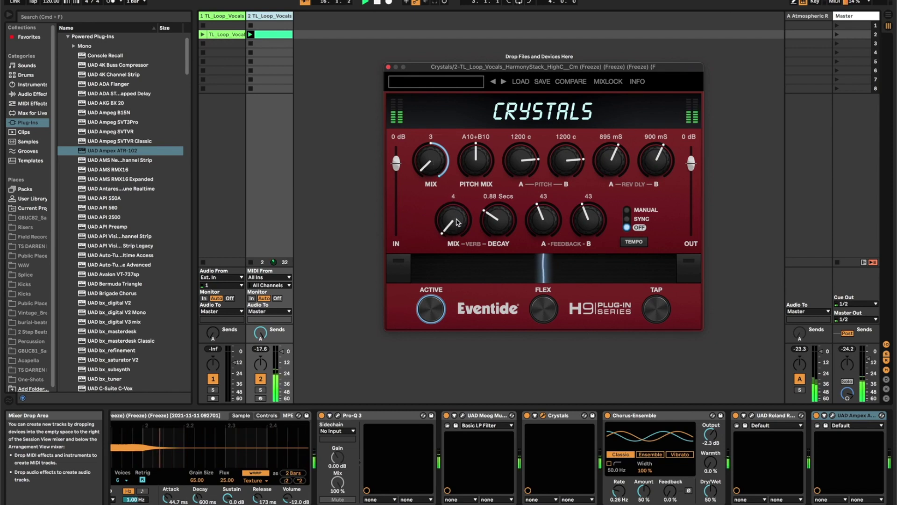
click(388, 67)
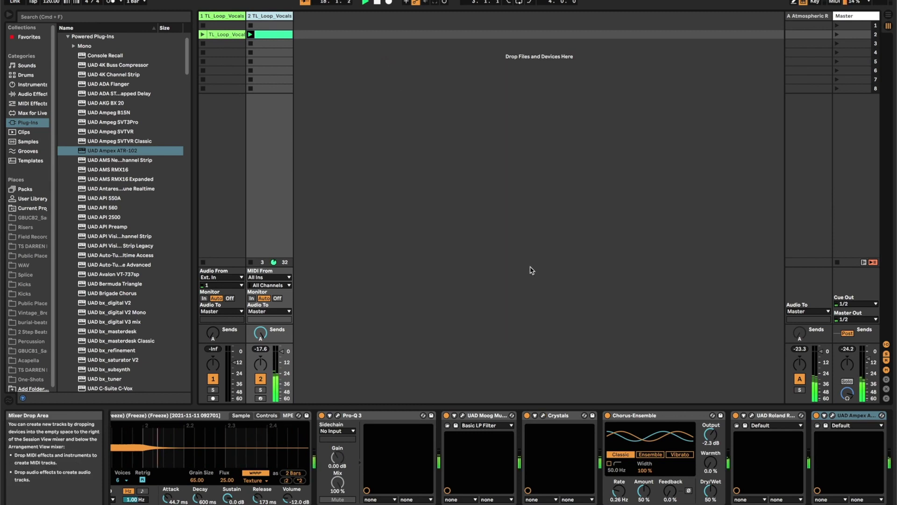